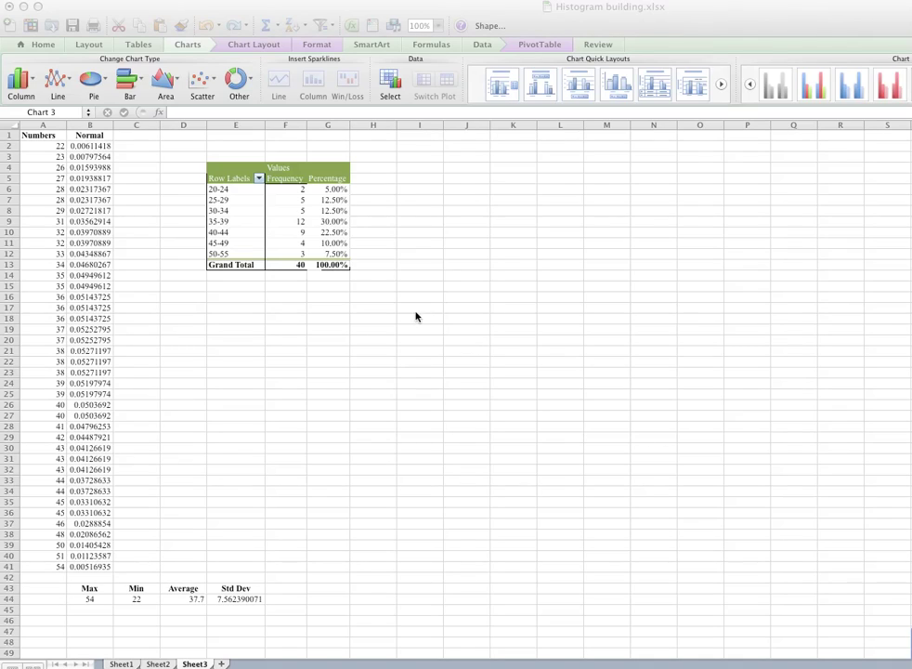
pyautogui.click(348, 305)
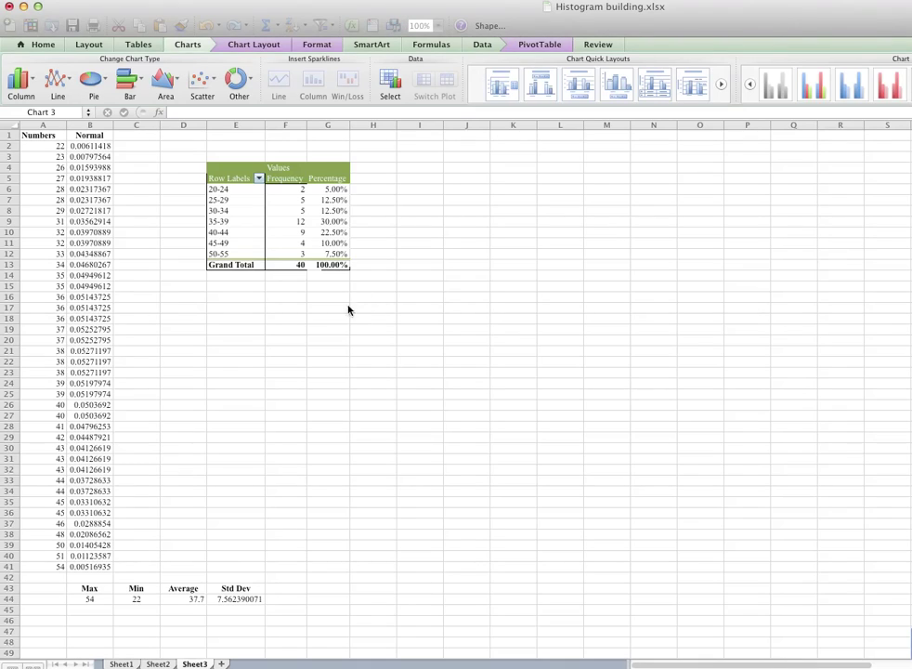
pyautogui.click(325, 298)
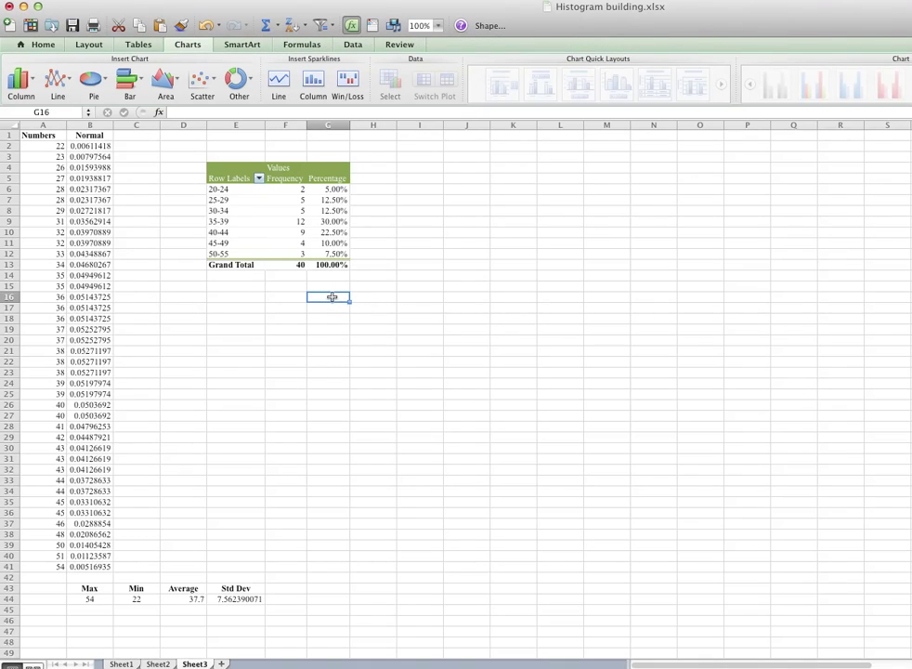
pyautogui.click(96, 146)
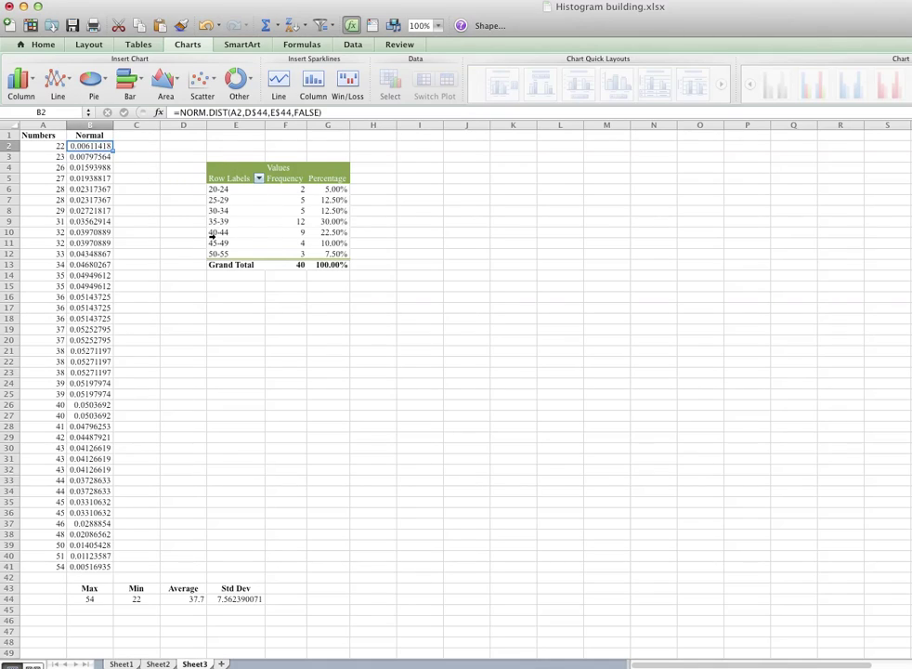
pyautogui.click(285, 298)
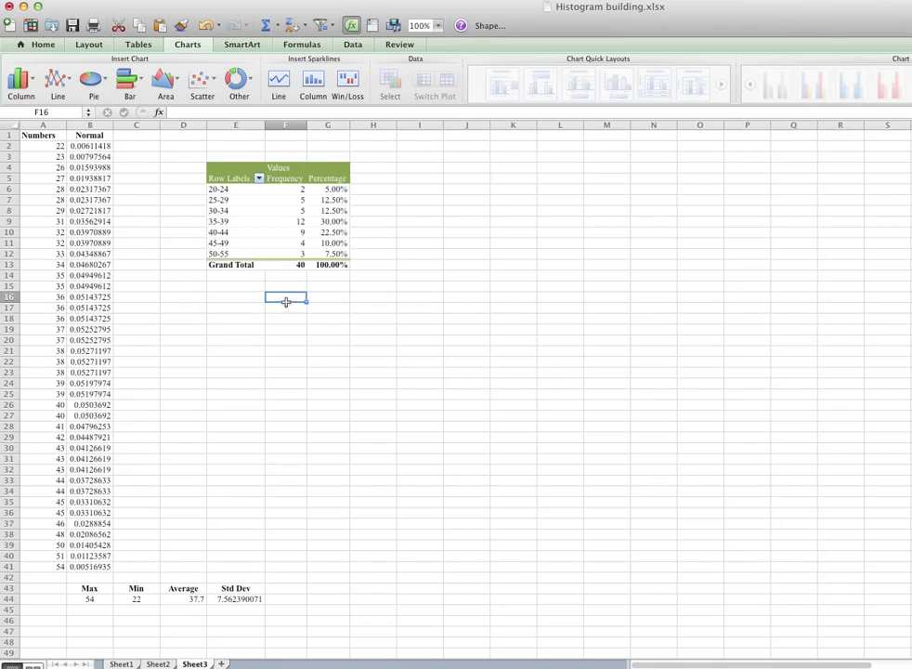
pyautogui.moveTo(223, 188); pyautogui.dragTo(253, 232)
pyautogui.click(269, 327)
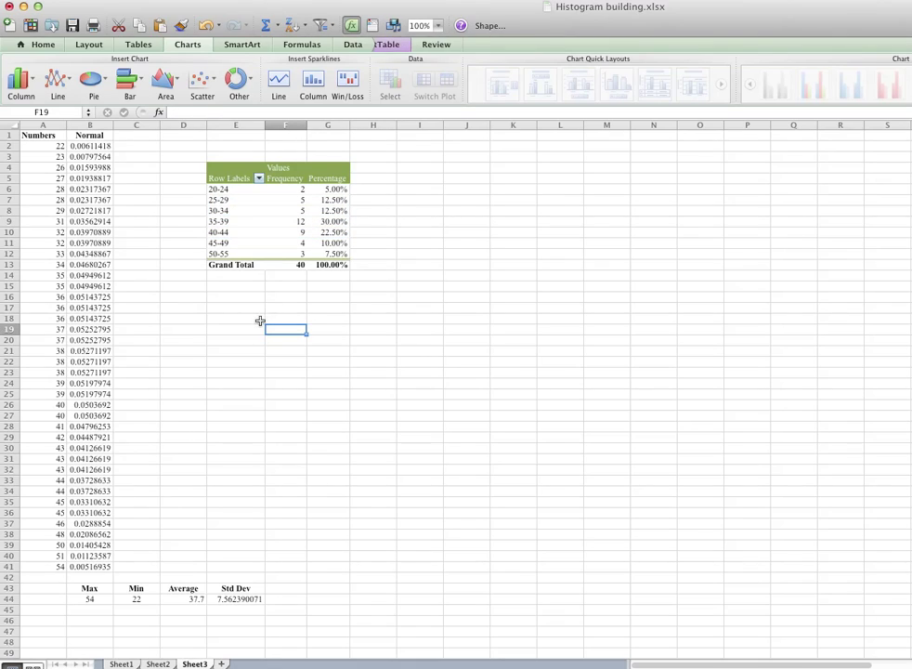
# Insert an empty column chart on Sheet3 and place it below the pivot table, enlarged to cover about G15:O38
pyautogui.click(237, 306)
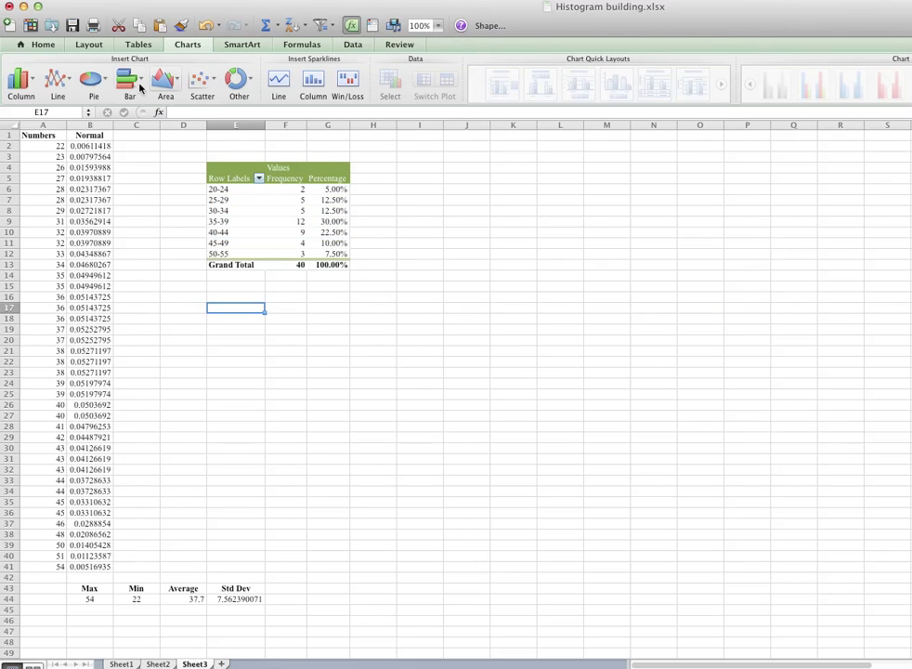
pyautogui.click(17, 80)
pyautogui.click(84, 54)
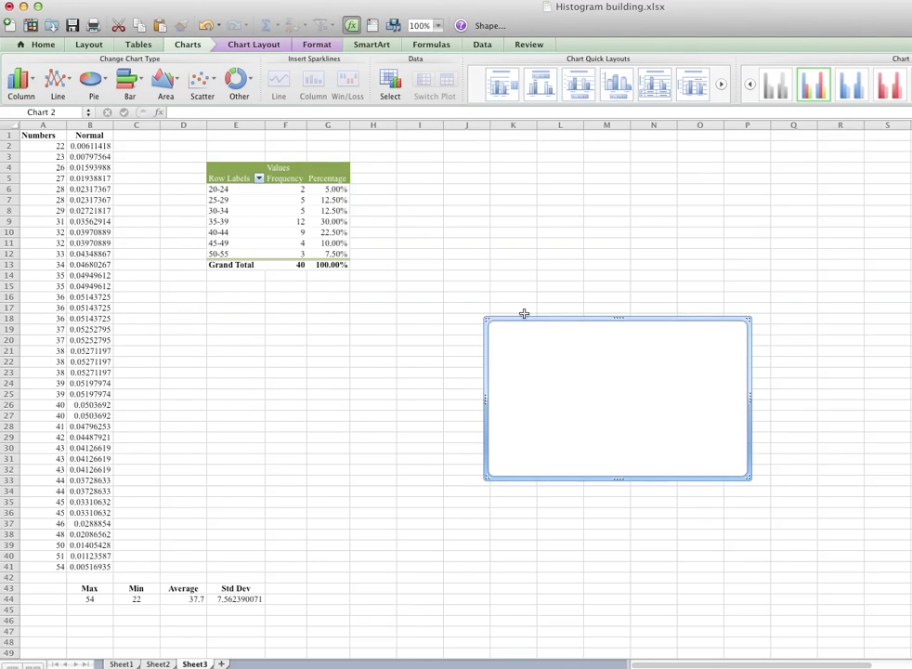
pyautogui.moveTo(524, 313); pyautogui.dragTo(340, 283)
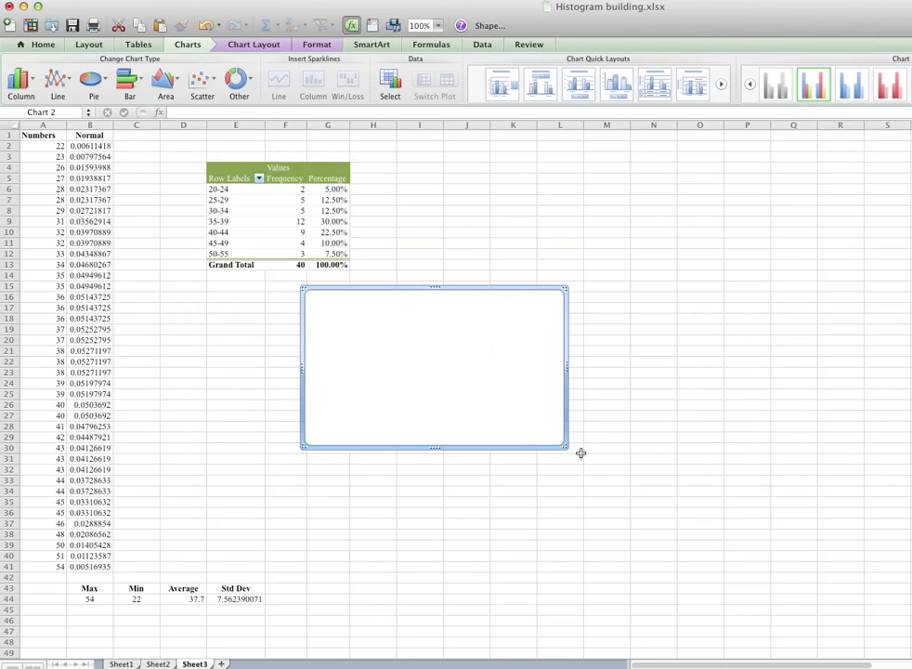
pyautogui.moveTo(565, 449); pyautogui.dragTo(697, 537)
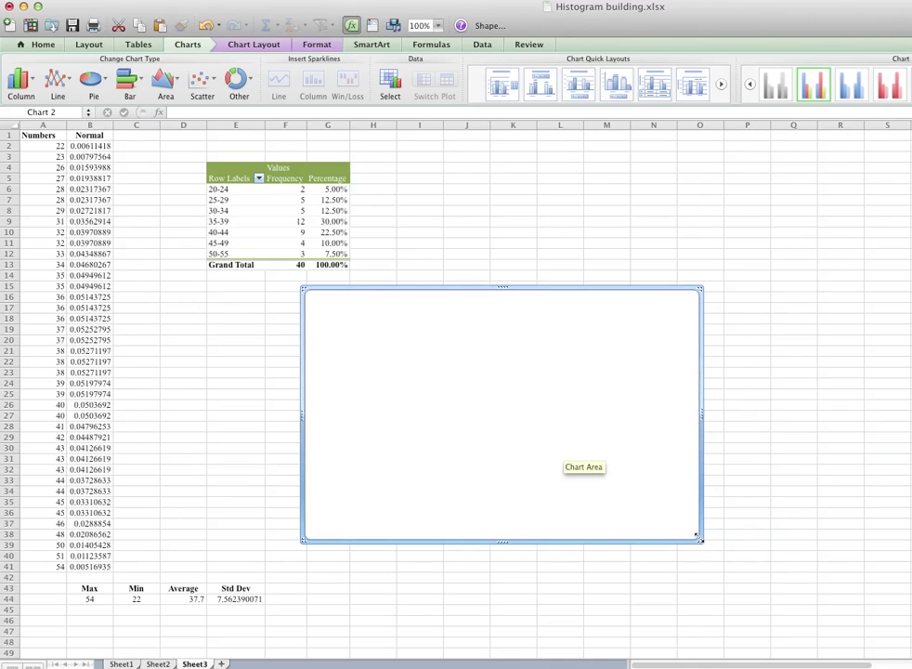
# Add a data series to the empty chart using the frequencies in Sheet3!$F$6:$F$12 as its Y values
pyautogui.rightClick(437, 357)
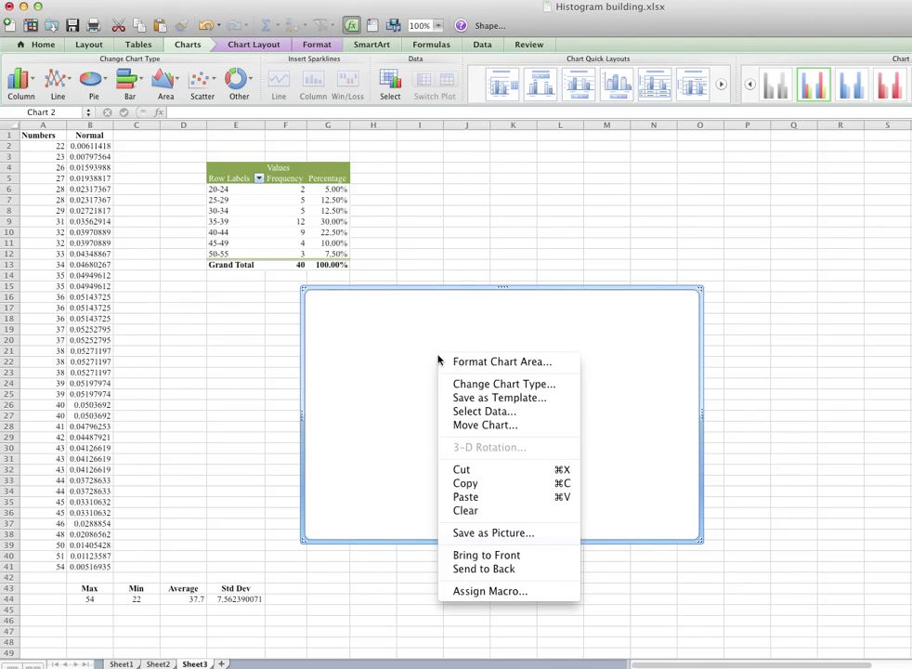
pyautogui.click(476, 416)
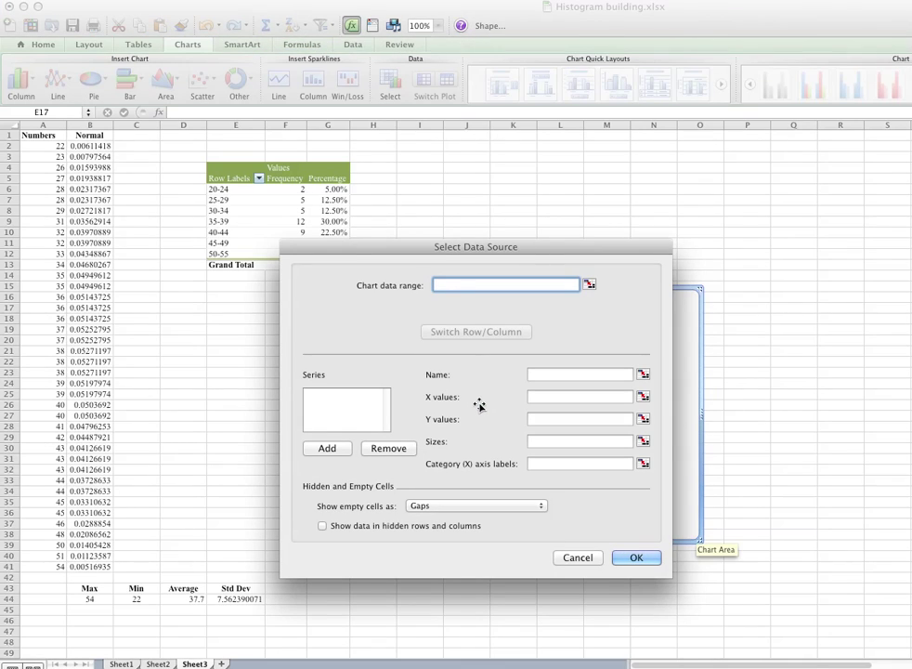
pyautogui.click(334, 449)
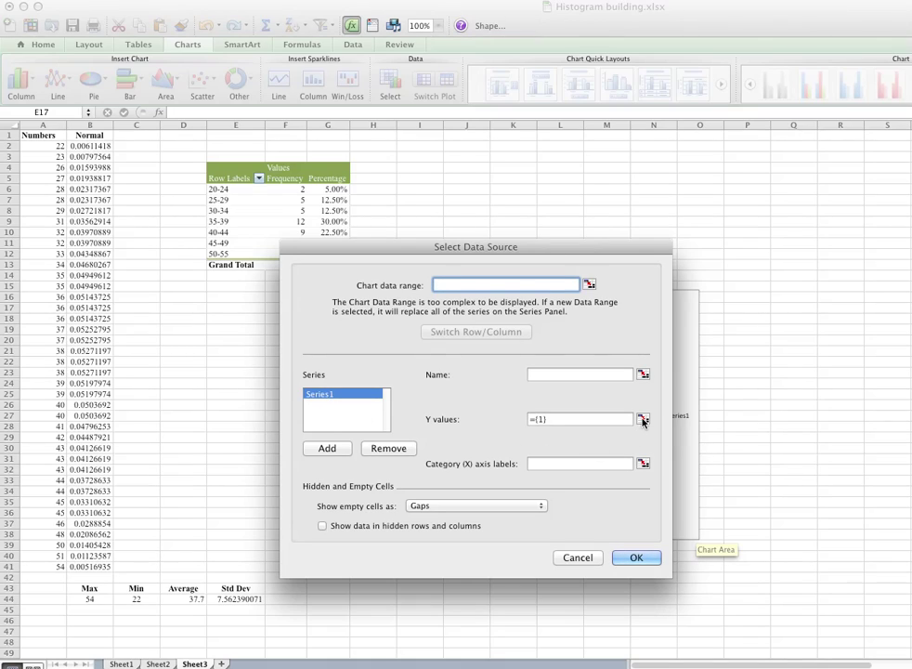
pyautogui.click(643, 420)
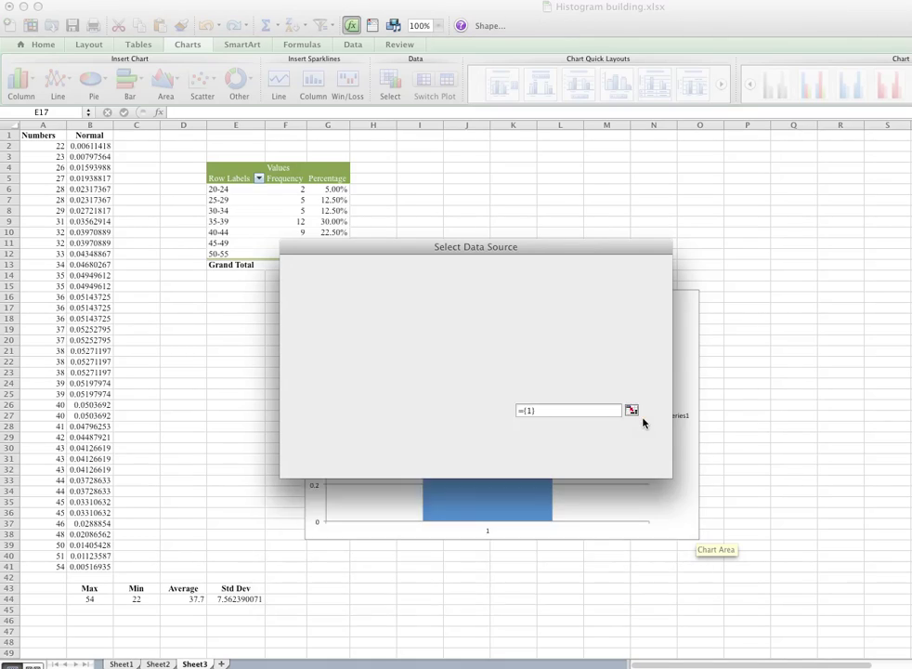
pyautogui.moveTo(299, 190); pyautogui.dragTo(296, 252)
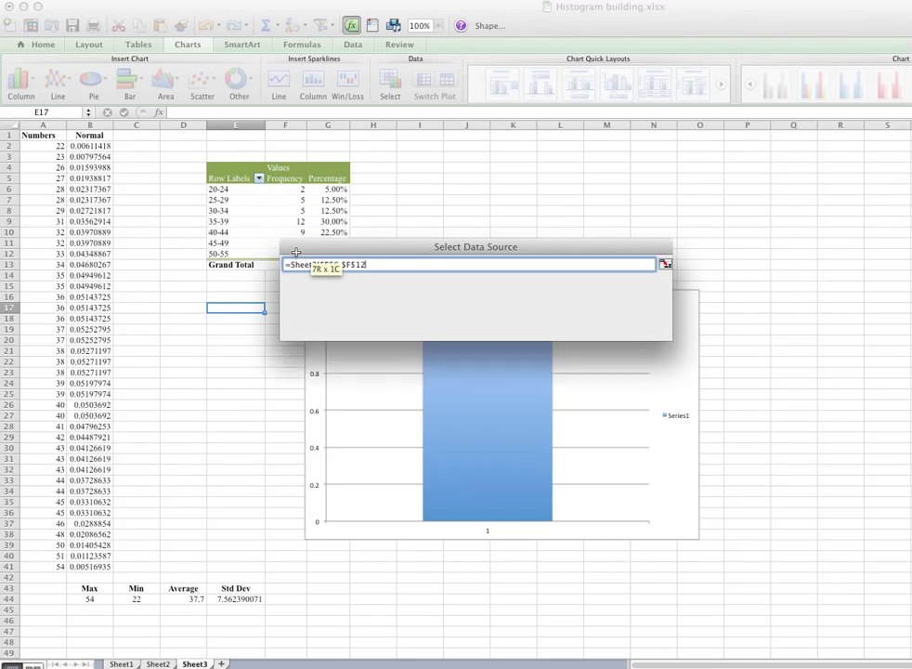
pyautogui.press('Return')
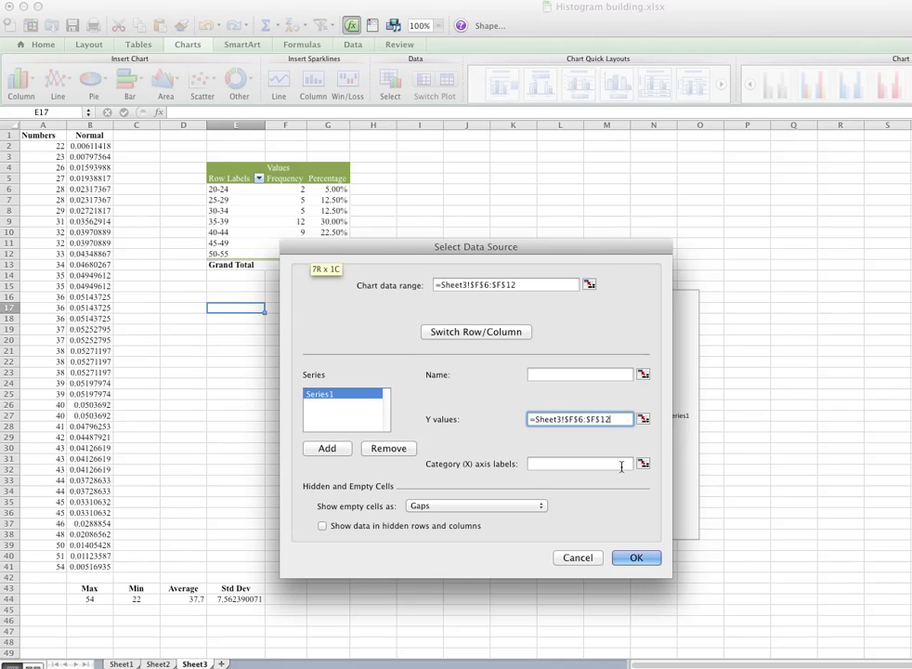
# Use the bin ranges in Sheet3!$E$6:$E$12 as the category axis labels and apply the chart's data source
pyautogui.click(642, 463)
pyautogui.moveTo(221, 190); pyautogui.dragTo(234, 251)
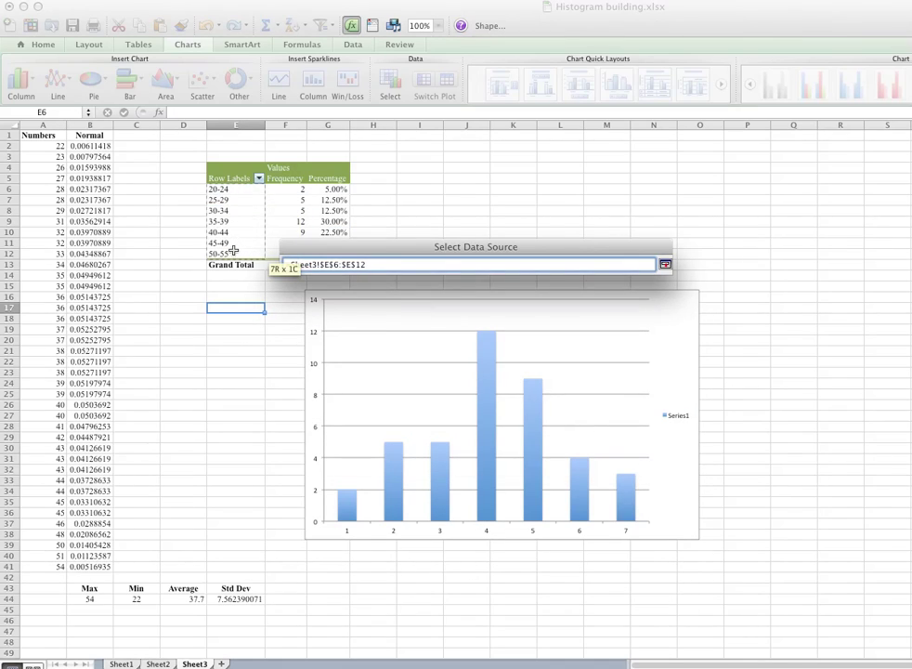
pyautogui.press('Return')
pyautogui.moveTo(530, 252); pyautogui.dragTo(737, 219)
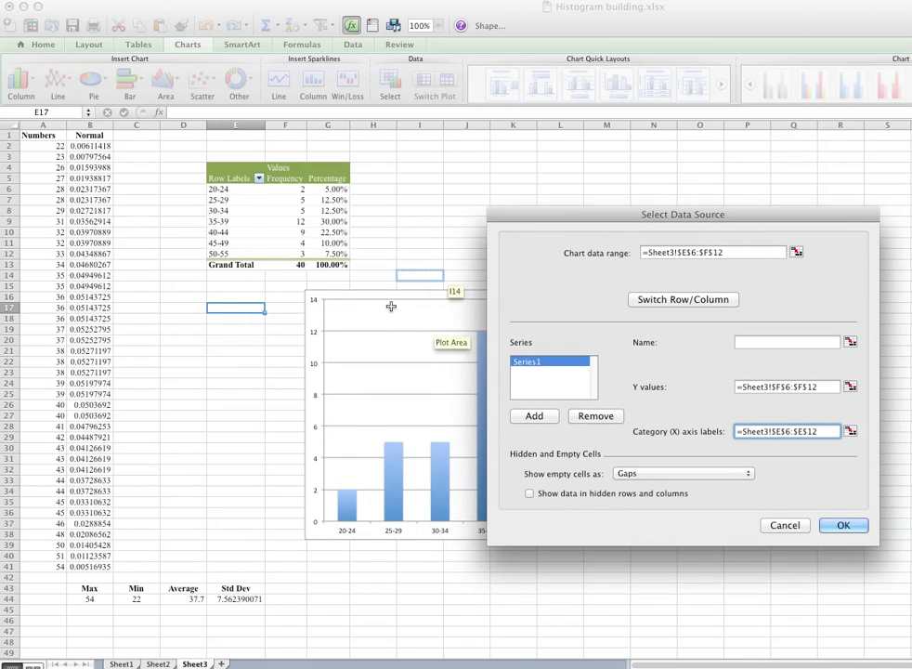
pyautogui.click(844, 526)
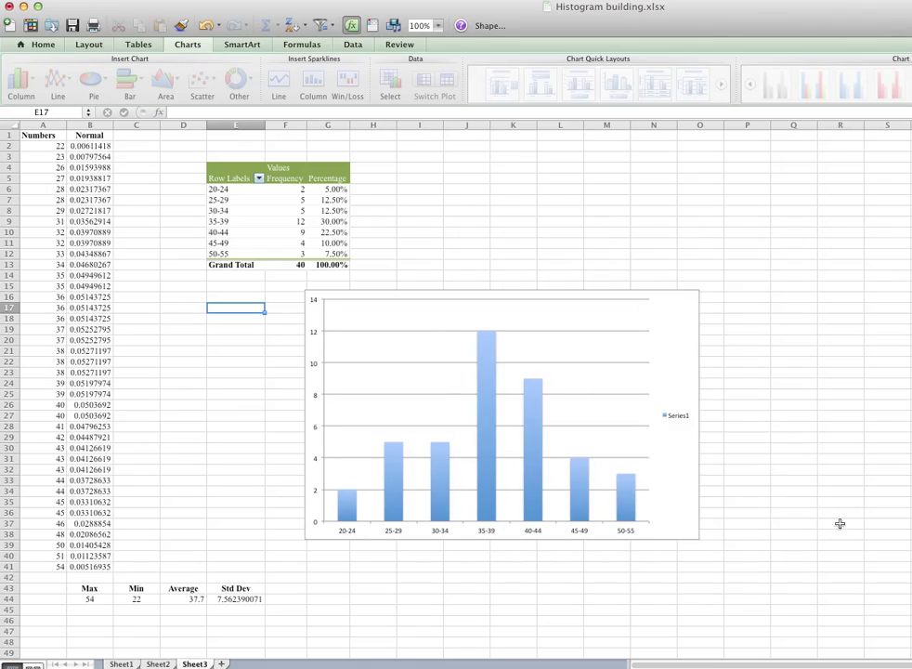
# Move the chart beside the Normal column, starting at about cell C17, and delete its legend
pyautogui.moveTo(578, 287); pyautogui.dragTo(390, 305)
pyautogui.click(491, 437)
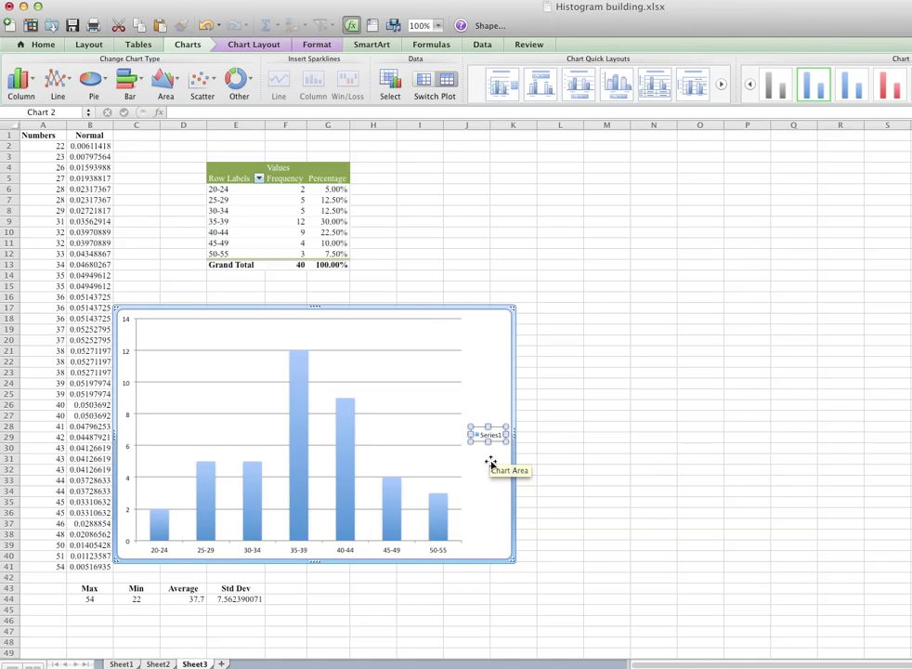
pyautogui.press('Delete')
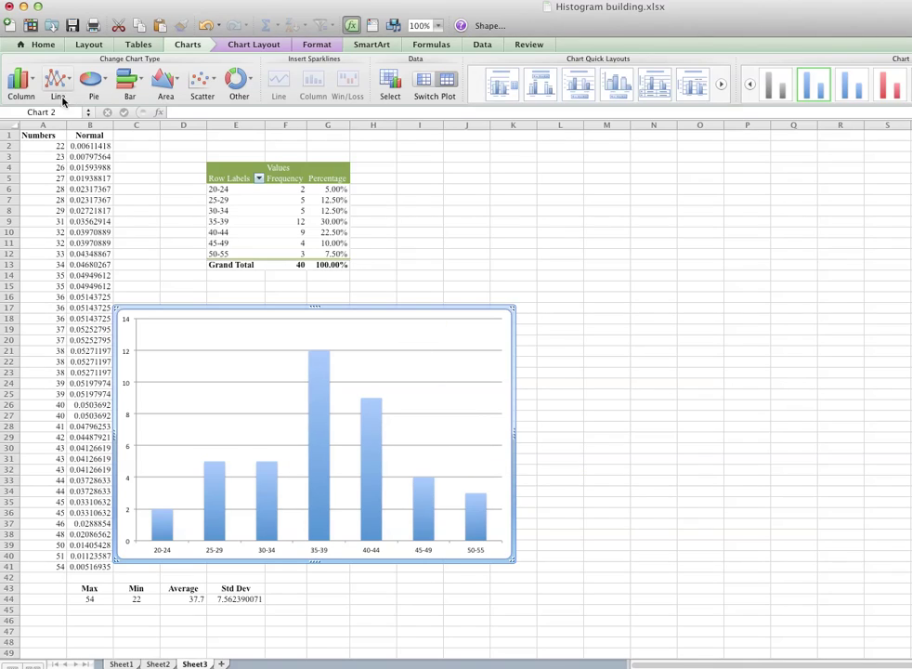
pyautogui.click(22, 82)
pyautogui.click(84, 40)
pyautogui.click(391, 332)
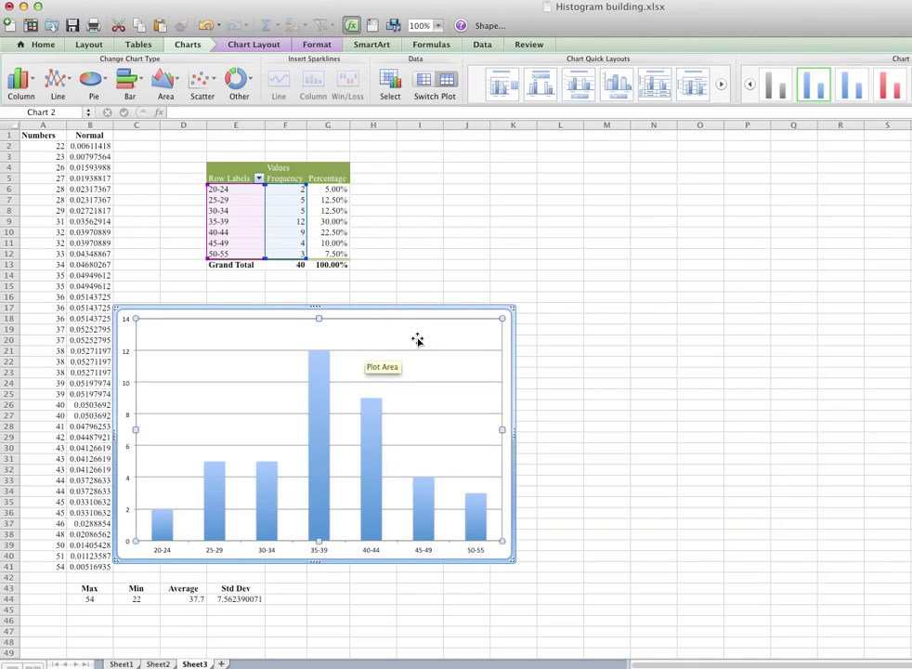
# Add a second series to the chart's data source with the same frequencies, Sheet3!$F$6:$F$12, as its Y values
pyautogui.rightClick(417, 341)
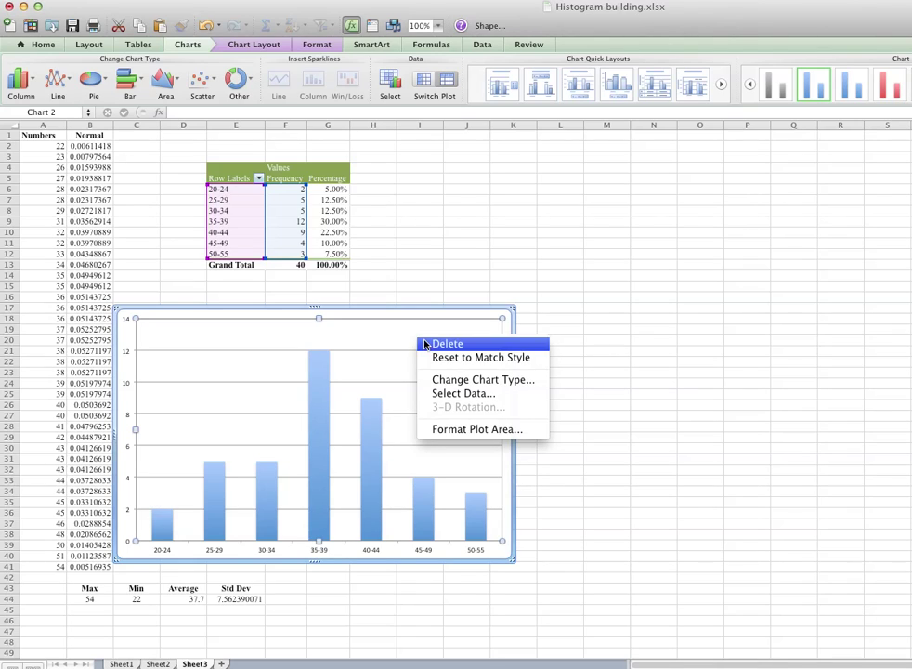
pyautogui.click(454, 396)
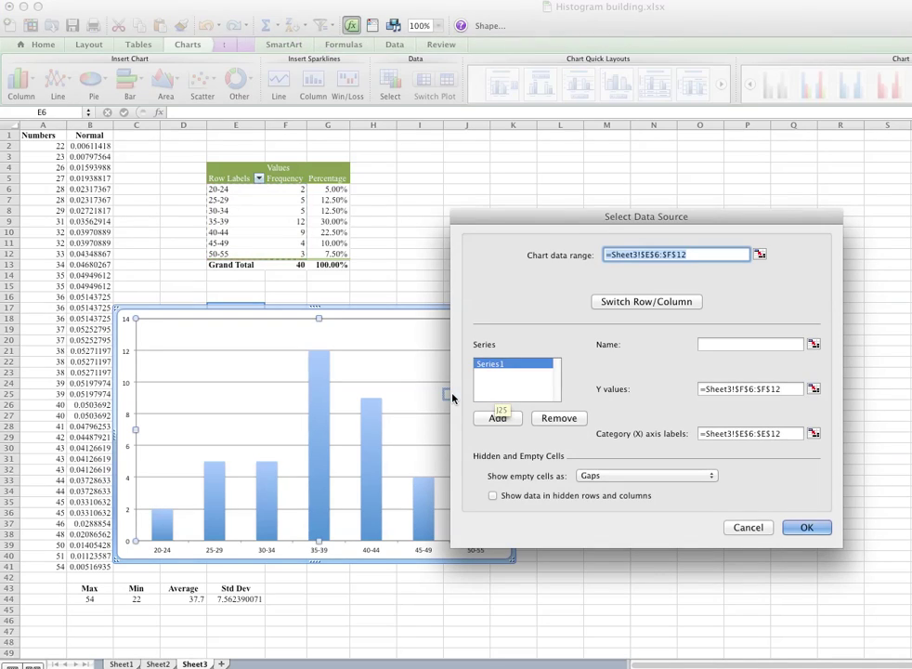
pyautogui.click(498, 419)
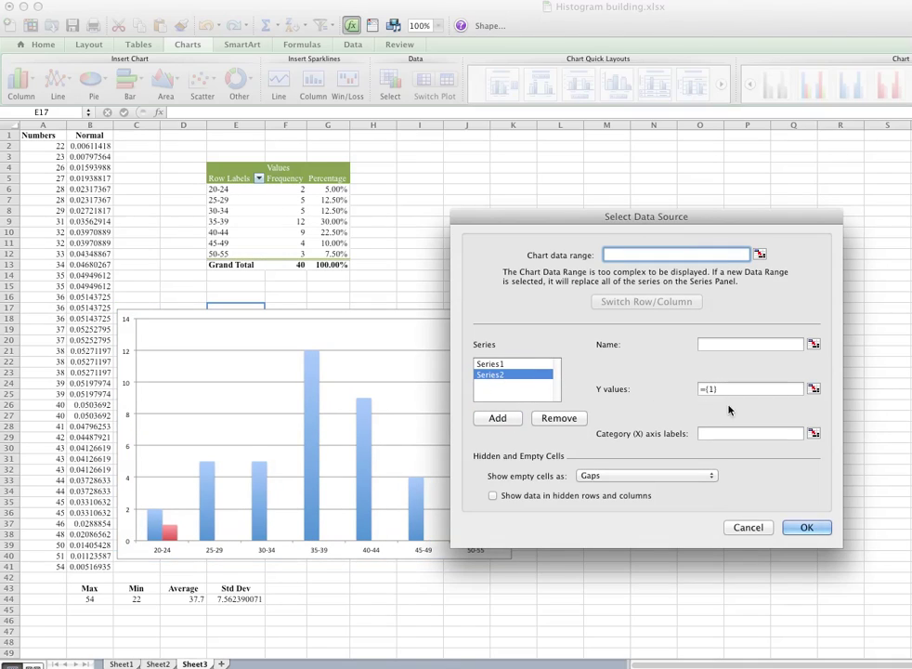
pyautogui.click(815, 389)
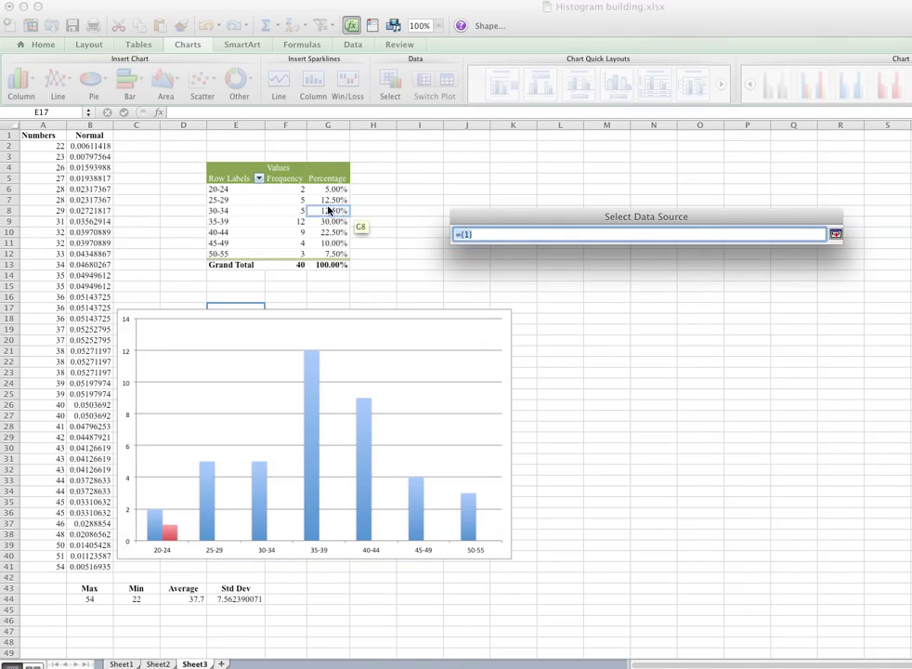
pyautogui.moveTo(288, 188); pyautogui.dragTo(291, 254)
# Set the second series' category axis labels to Sheet3!$E$6:$E$12 and apply the data source
pyautogui.click(813, 433)
pyautogui.moveTo(223, 189); pyautogui.dragTo(236, 256)
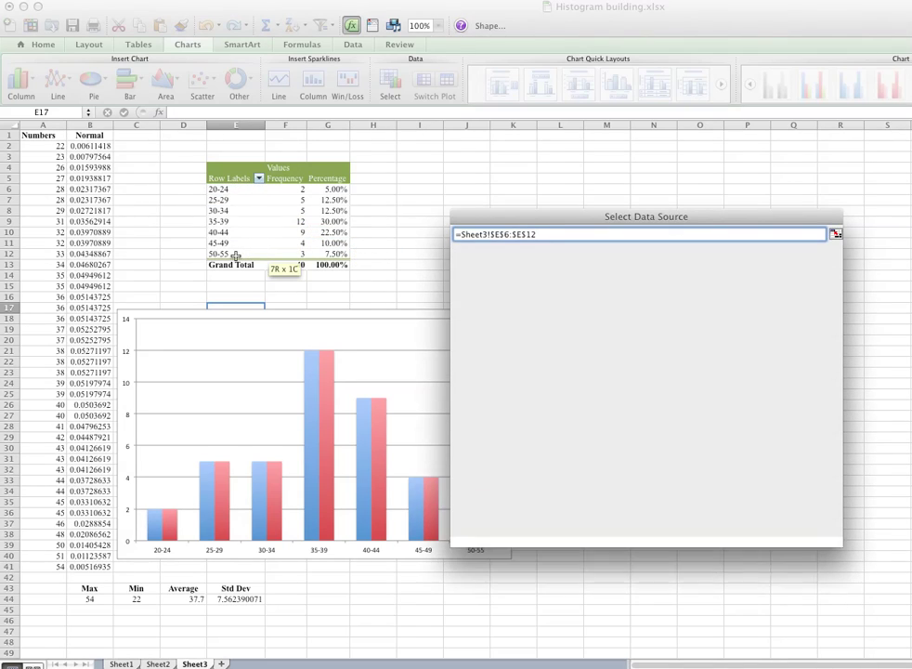
pyautogui.click(806, 527)
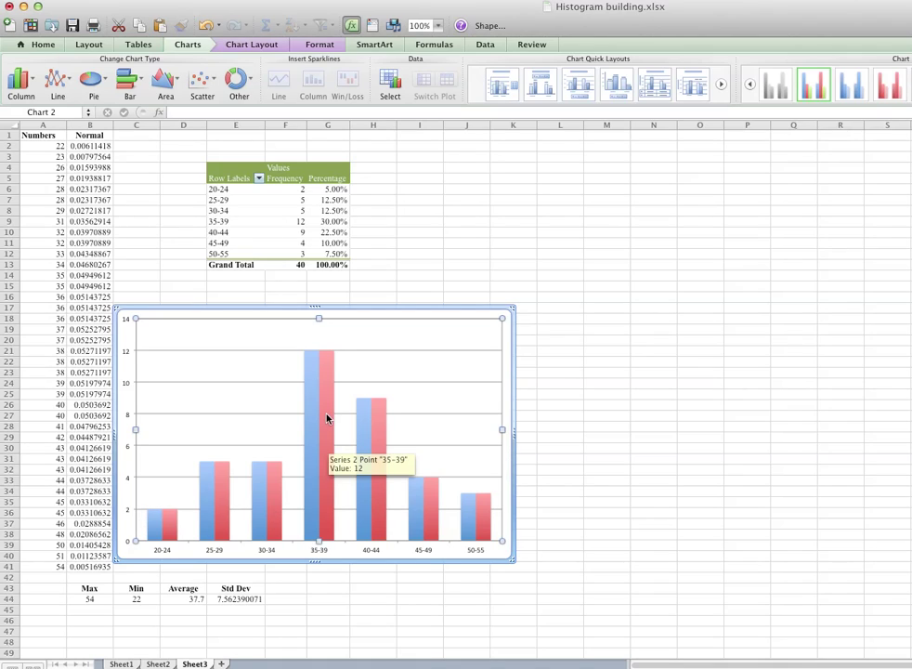
# Plot the second, red data series on the secondary axis
pyautogui.doubleClick(327, 419)
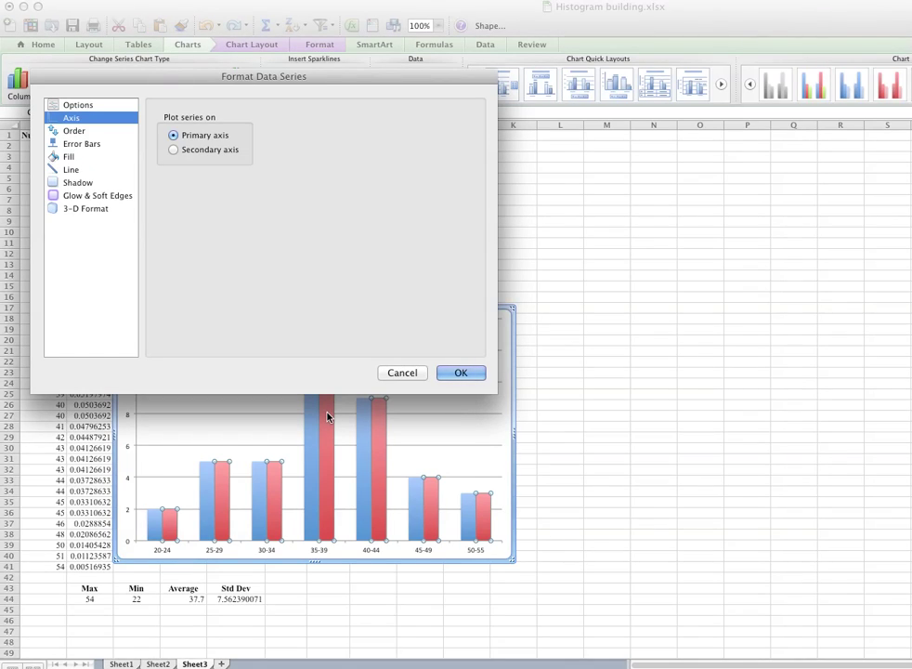
pyautogui.click(404, 370)
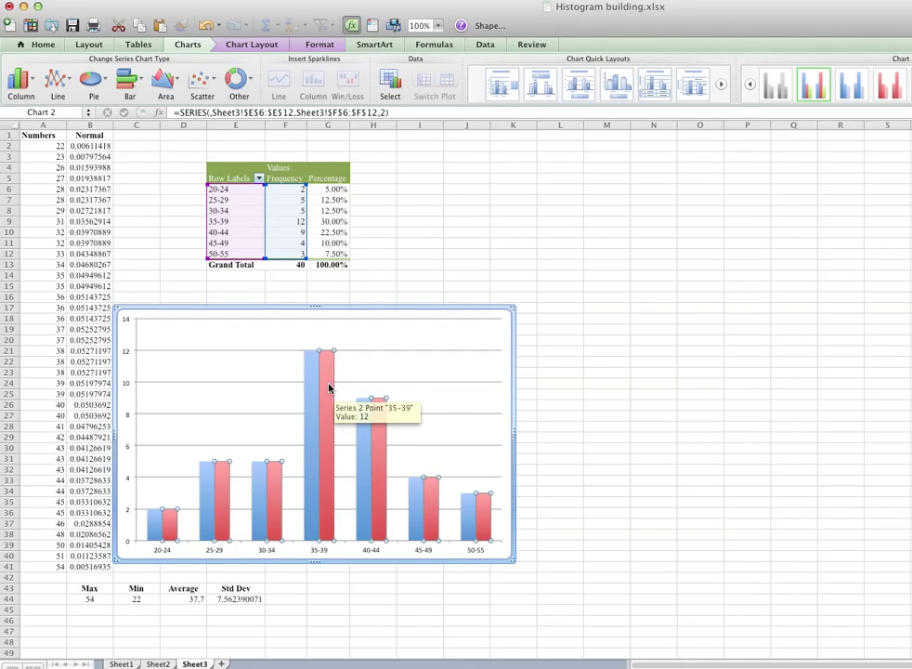
pyautogui.doubleClick(329, 387)
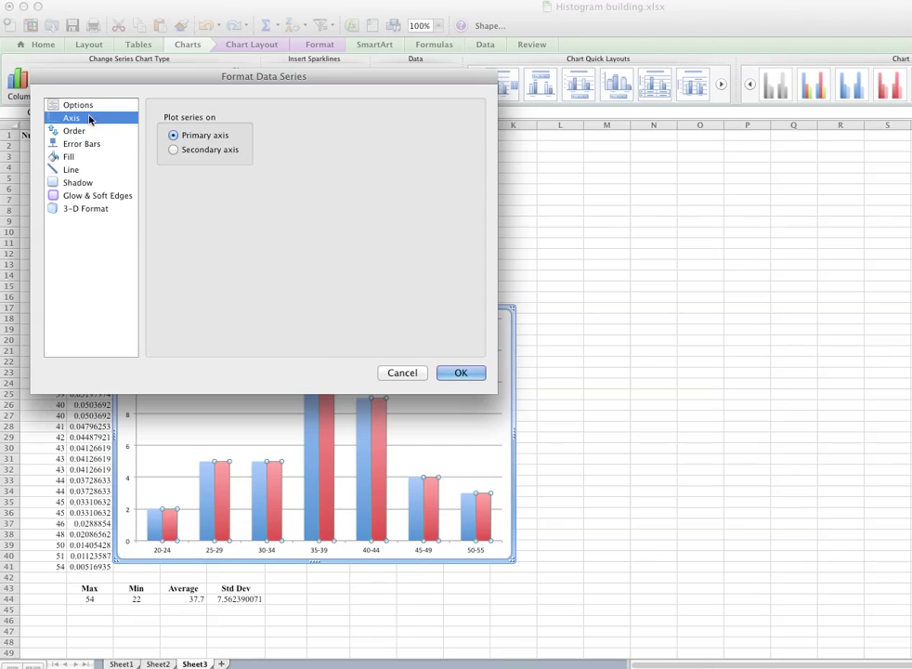
pyautogui.click(174, 150)
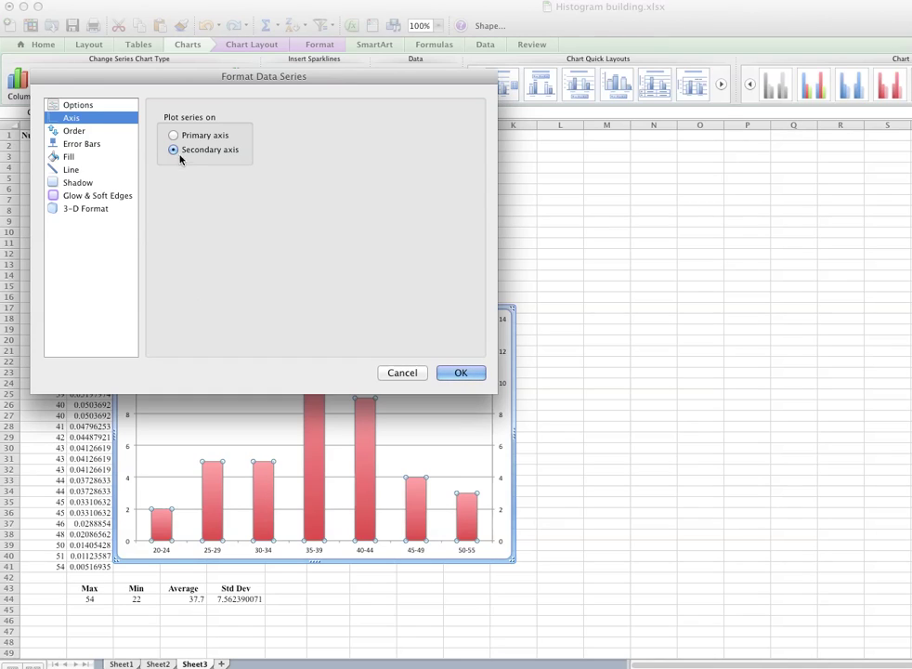
pyautogui.click(464, 374)
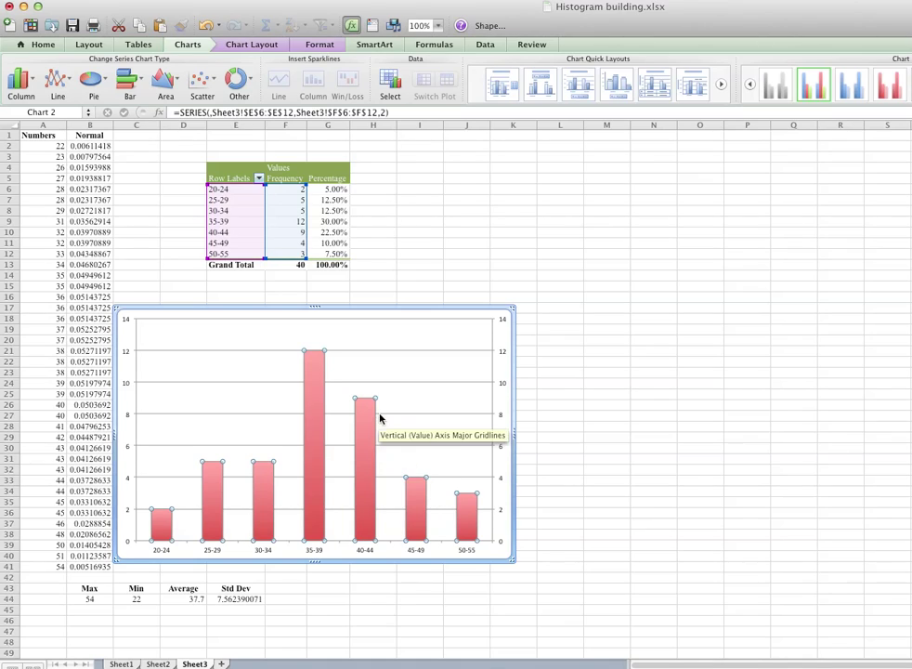
# Set the red secondary series' gap width to 0% and change its chart type to Smooth Lined Scatter
pyautogui.rightClick(316, 480)
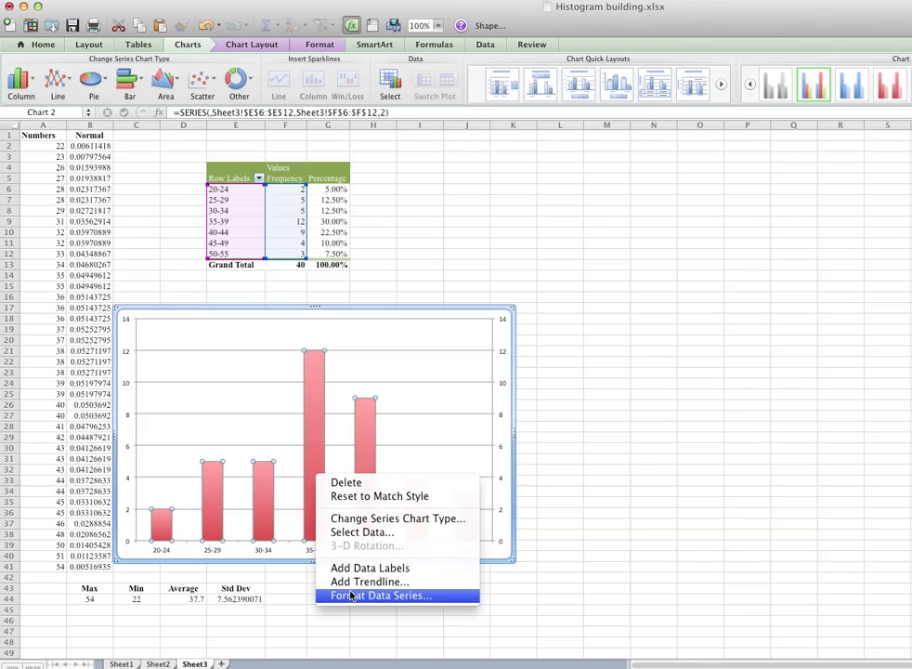
pyautogui.click(353, 599)
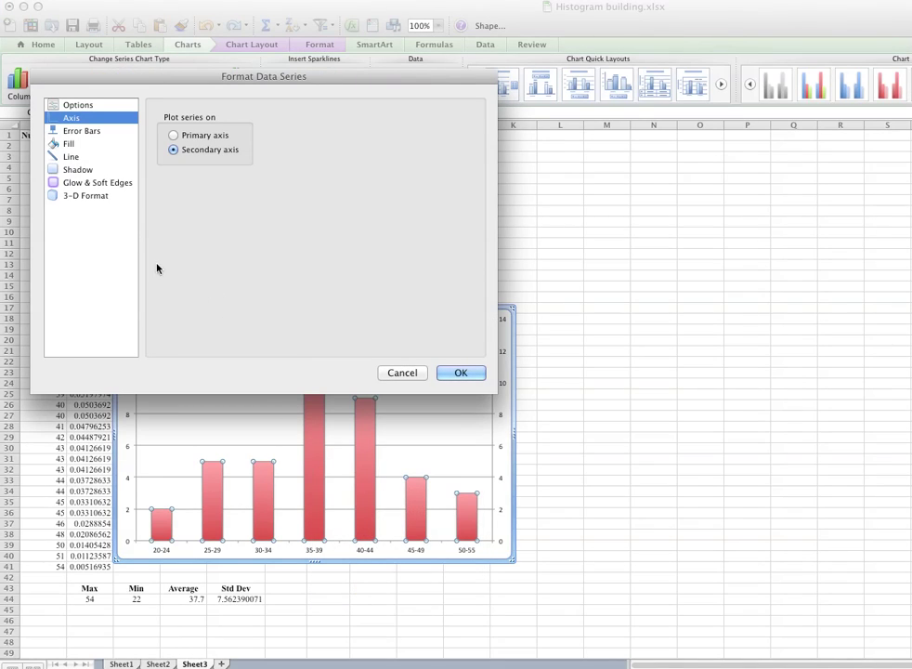
pyautogui.click(74, 105)
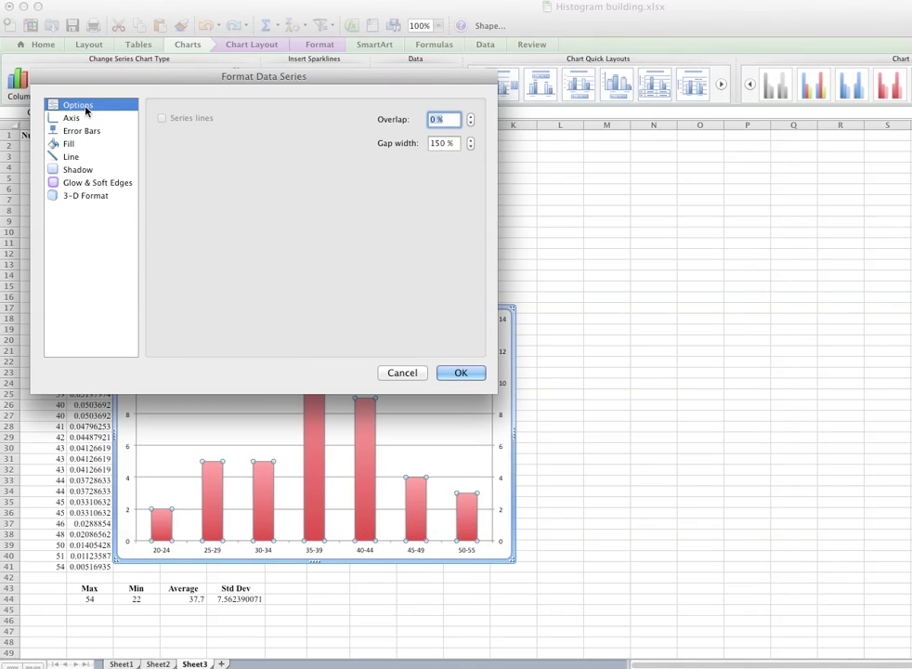
pyautogui.click(428, 143)
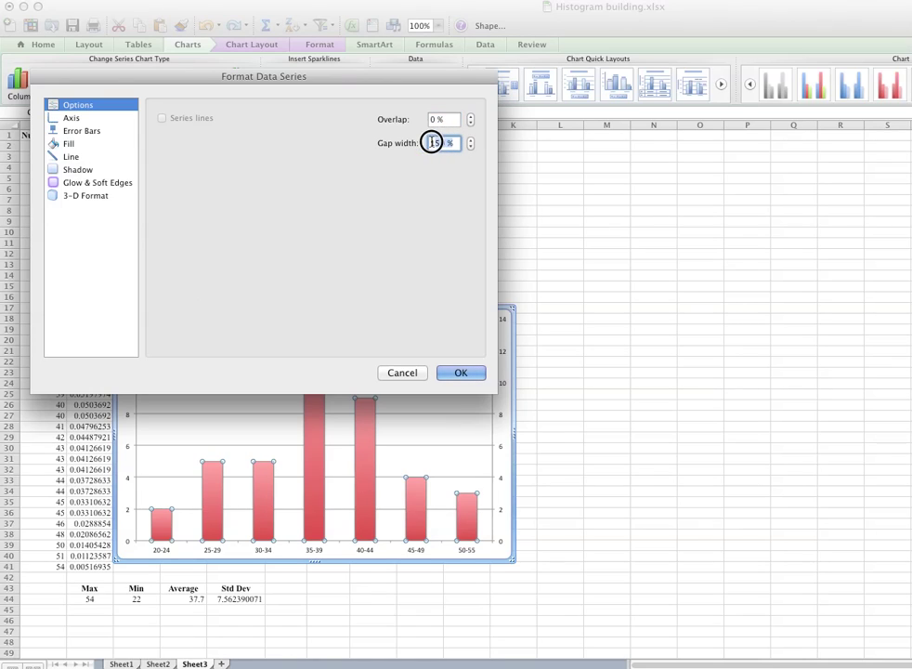
pyautogui.write('0')
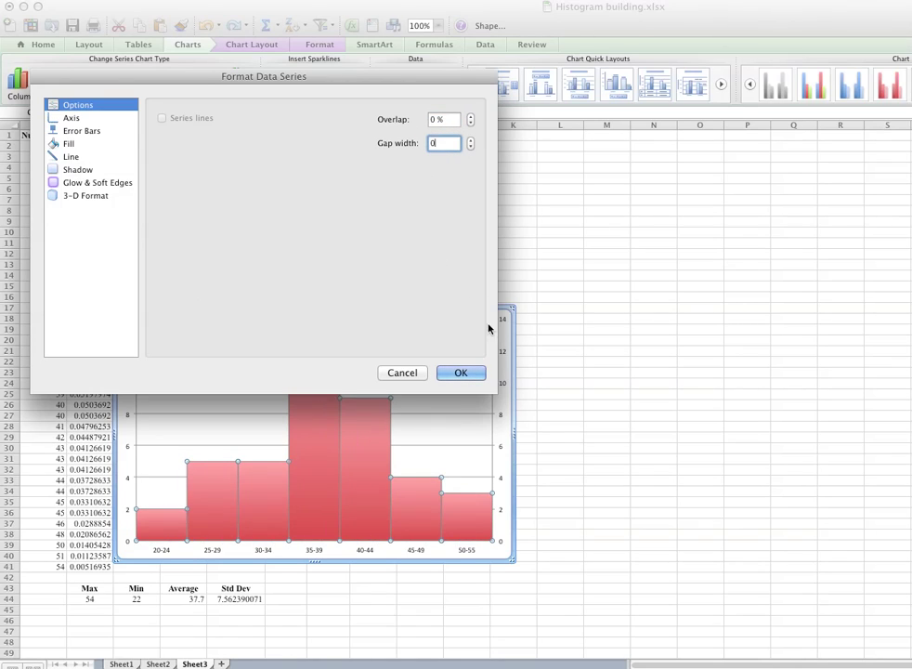
pyautogui.click(462, 372)
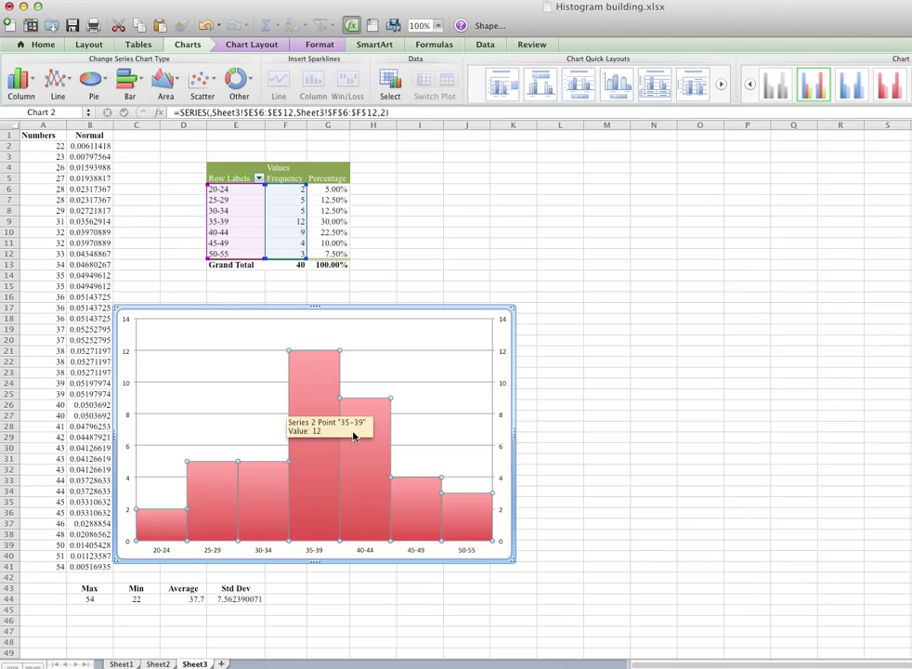
pyautogui.click(202, 84)
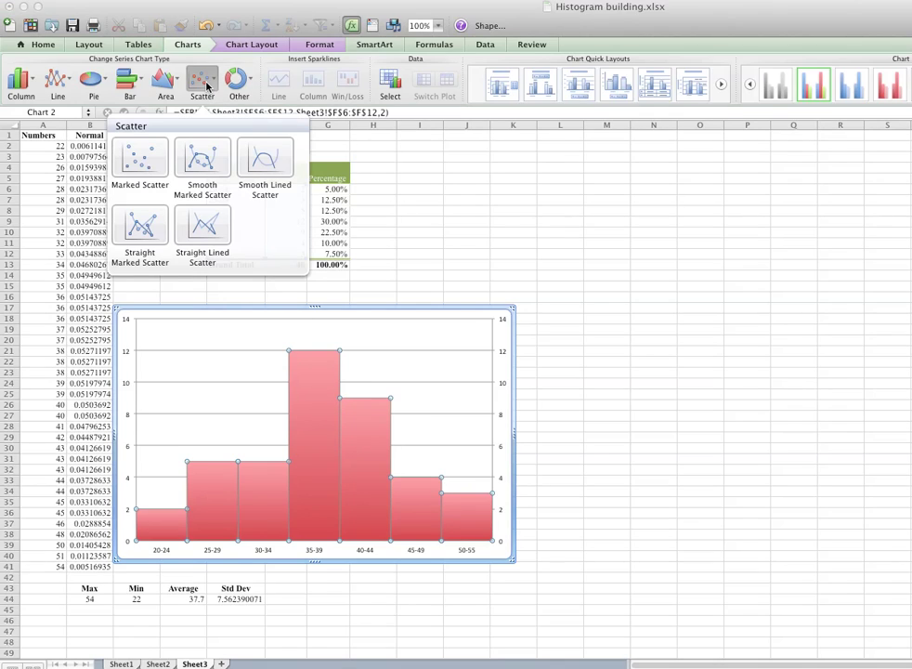
pyautogui.click(265, 165)
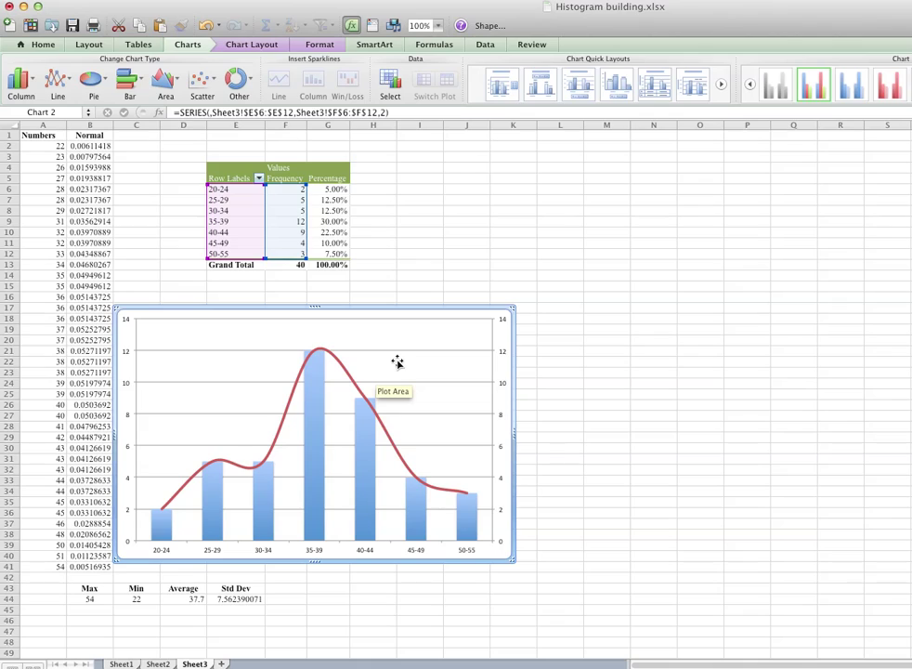
# Set the blue column series' gap width to 0% so that its bars touch
pyautogui.click(315, 494)
pyautogui.rightClick(316, 494)
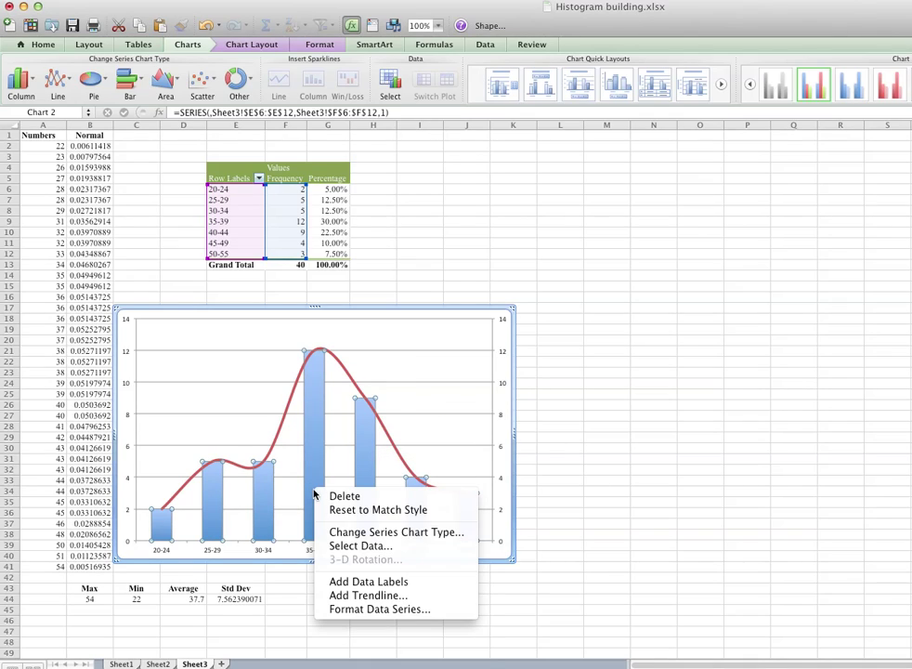
pyautogui.click(359, 609)
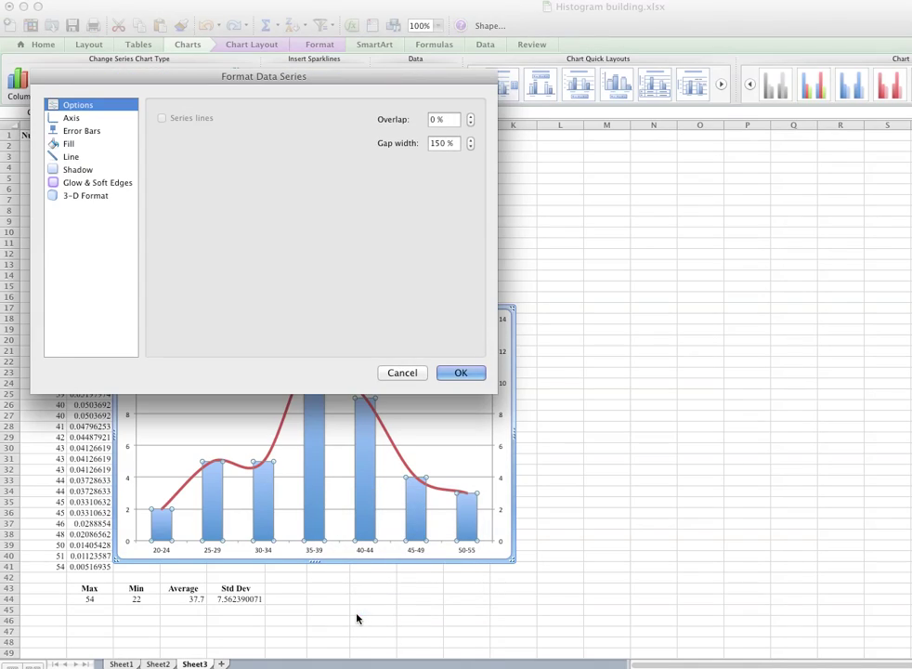
pyautogui.click(455, 142)
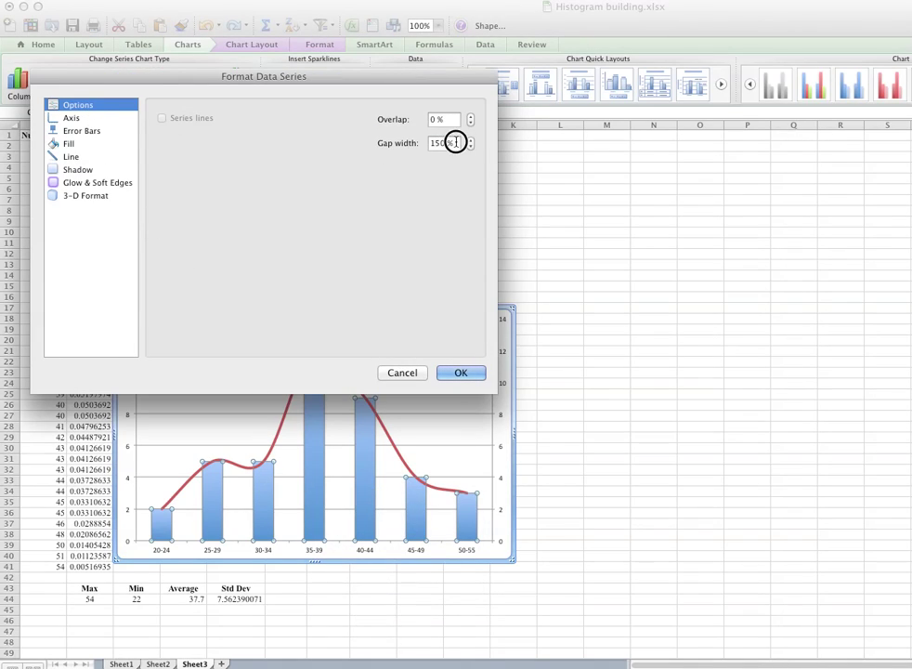
pyautogui.write('0')
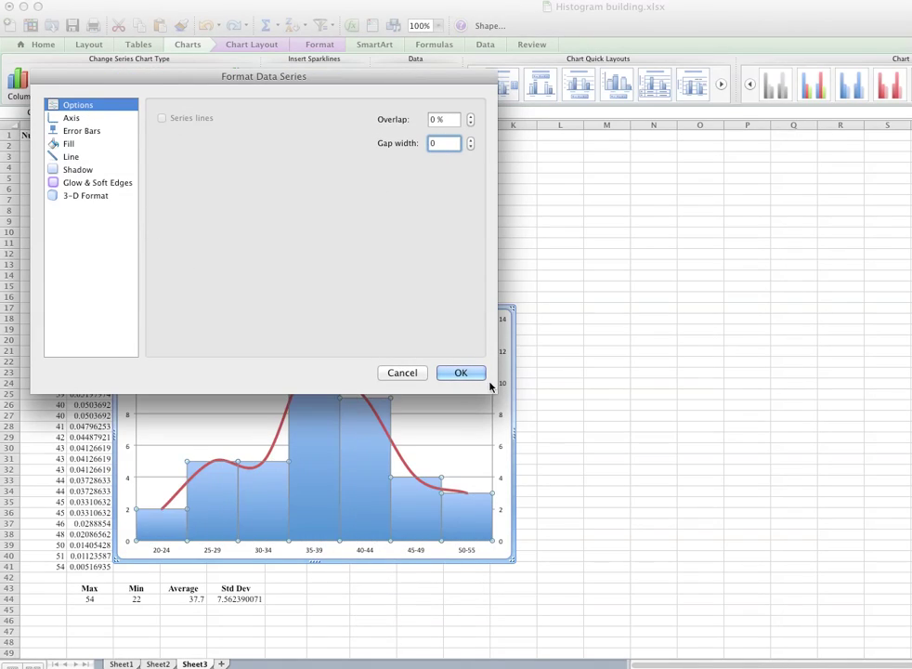
pyautogui.click(461, 372)
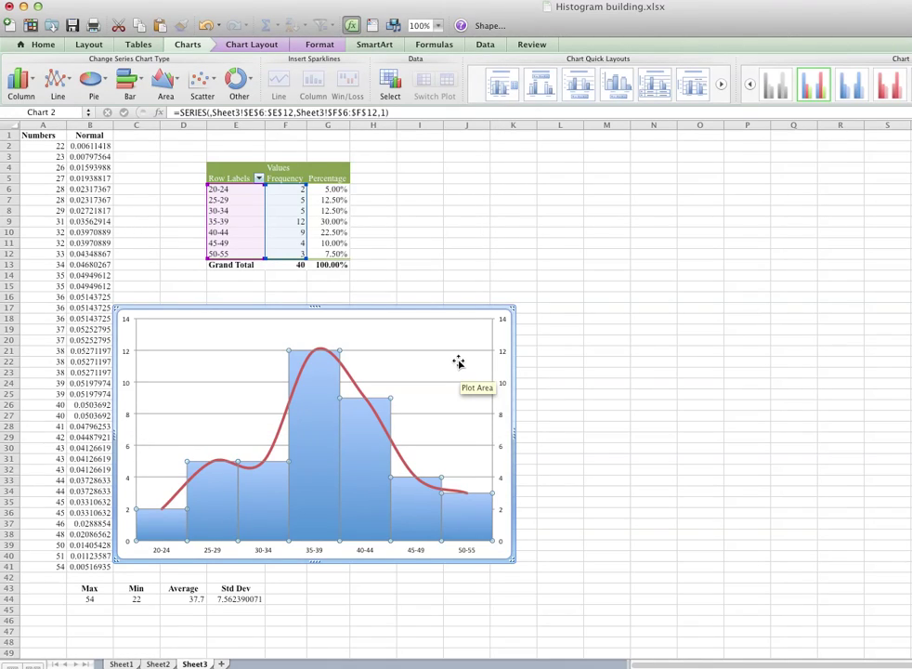
# Edit the red curve's data source, setting Series2's X values to the Numbers column range Sheet3!$A$2:$A$41
pyautogui.click(357, 388)
pyautogui.doubleClick(362, 395)
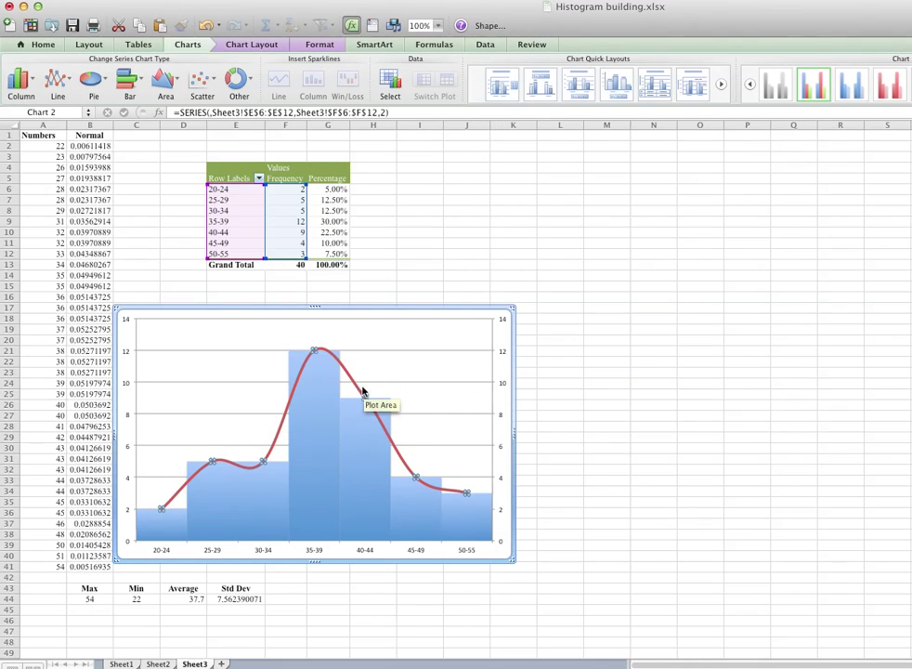
pyautogui.rightClick(360, 386)
pyautogui.rightClick(362, 332)
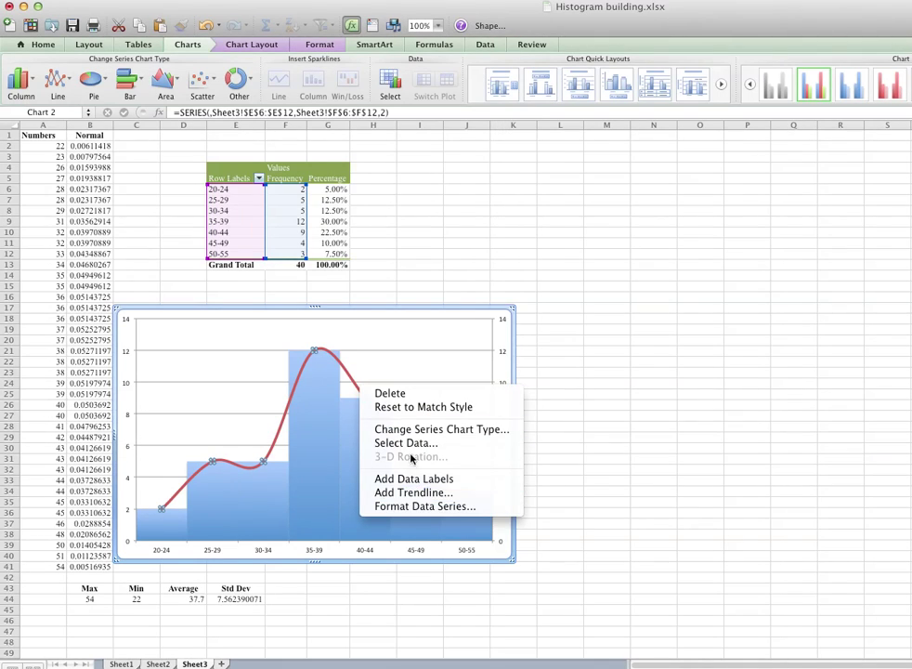
pyautogui.click(415, 389)
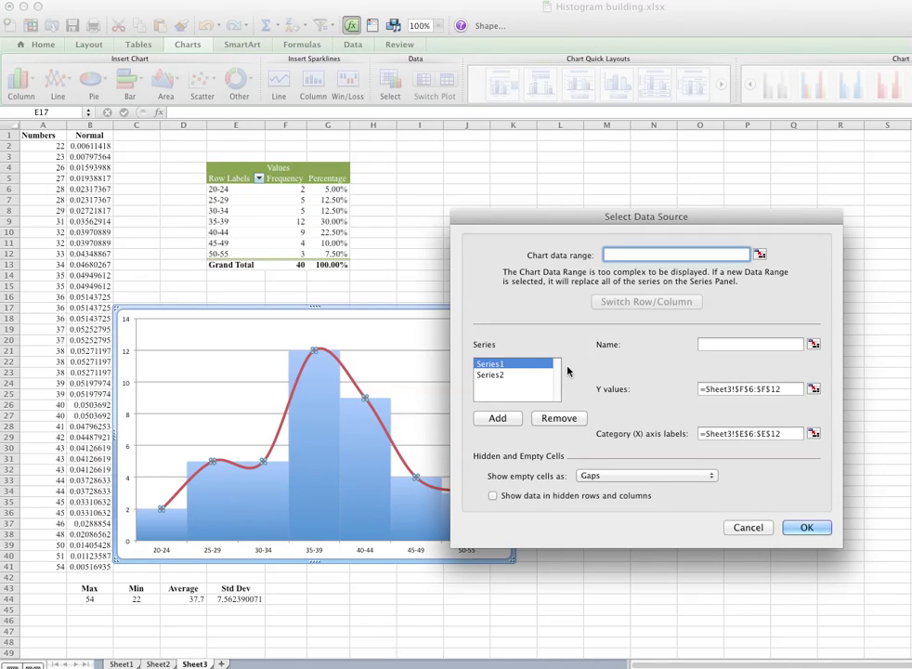
pyautogui.click(490, 375)
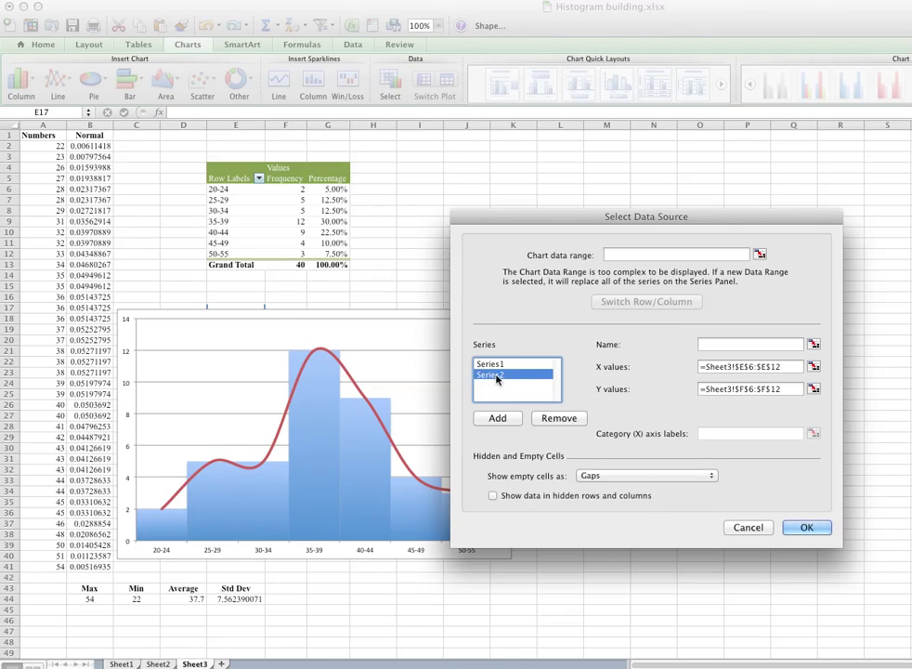
pyautogui.click(814, 367)
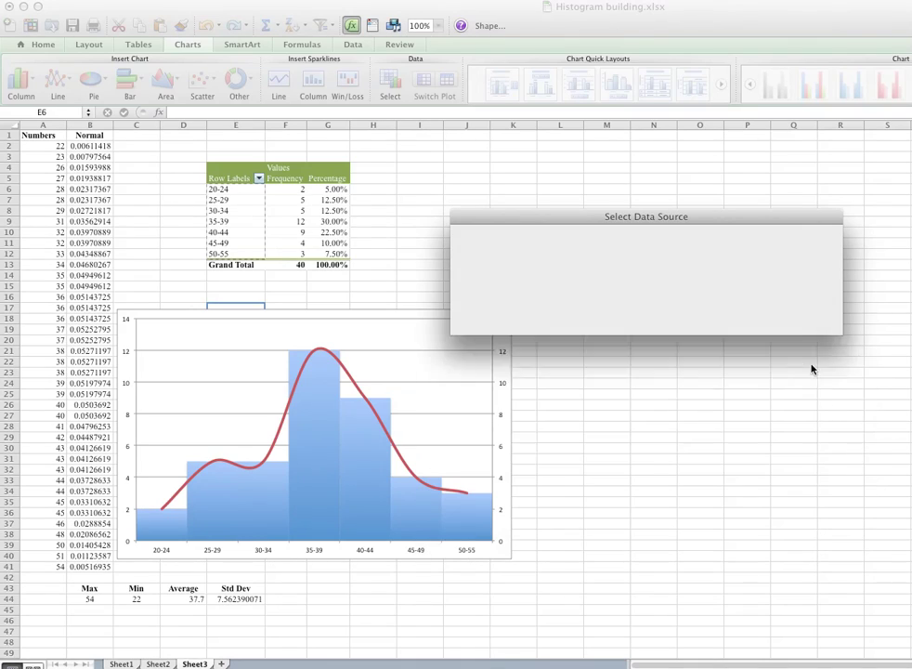
pyautogui.moveTo(47, 147); pyautogui.dragTo(41, 567)
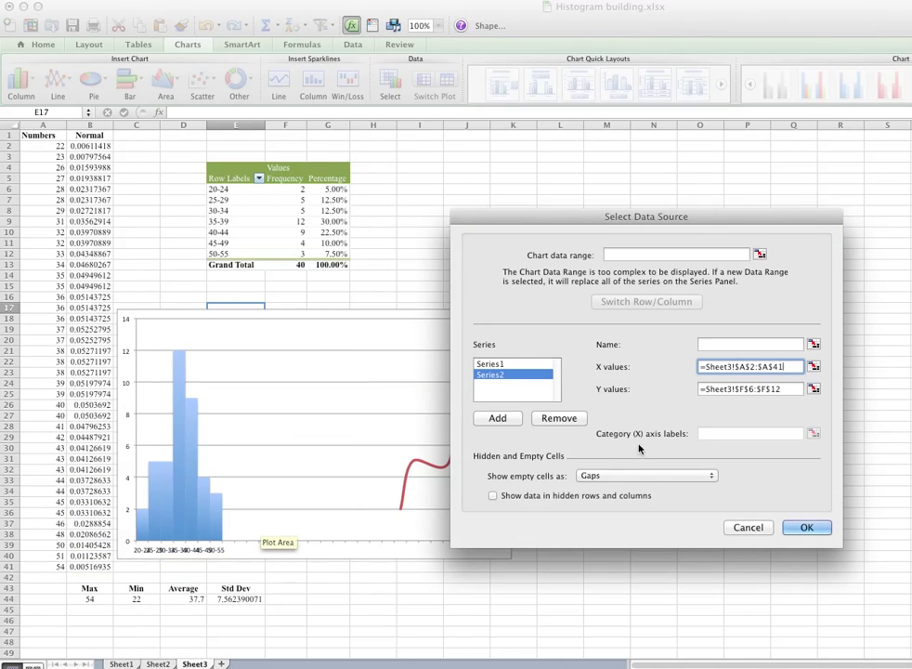
# Set Series2's Y values to the Normal column range Sheet3!$B$2:$B$41 and apply the data source
pyautogui.click(814, 388)
pyautogui.moveTo(96, 146); pyautogui.dragTo(101, 568)
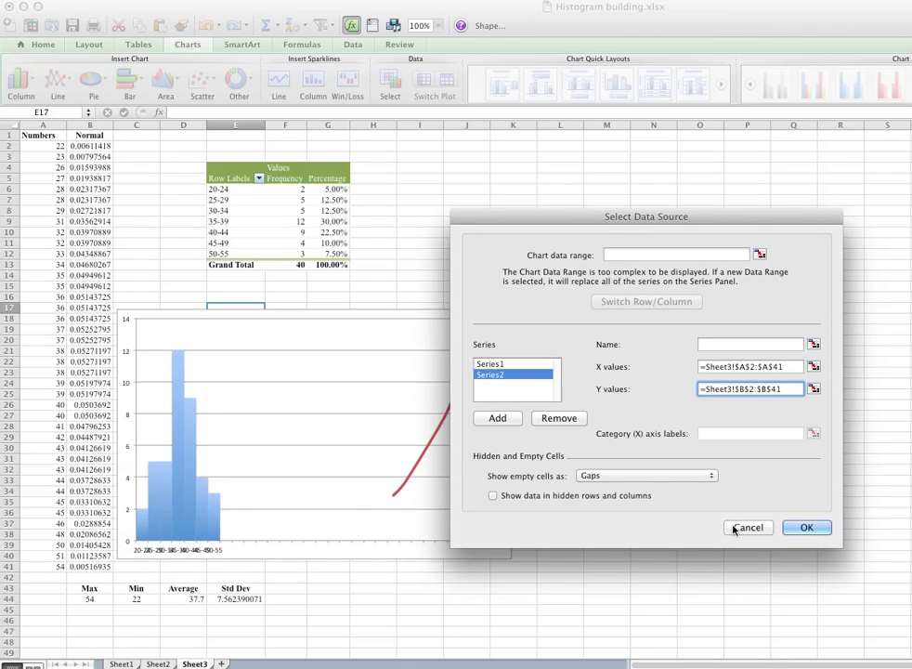
pyautogui.click(806, 528)
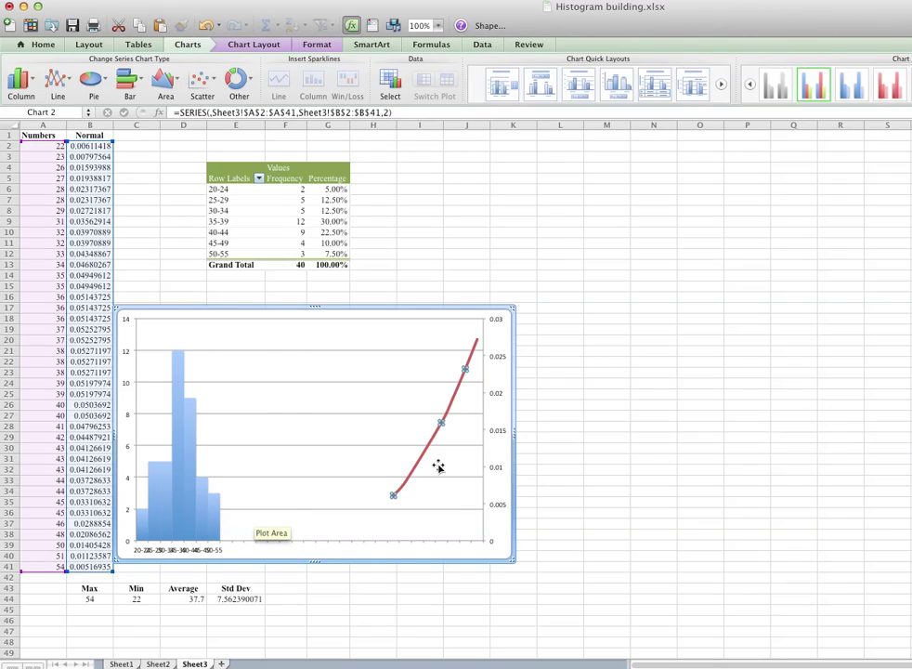
# Move the chart to start at about cell C16 and give it a default secondary horizontal axis
pyautogui.moveTo(424, 308); pyautogui.dragTo(451, 299)
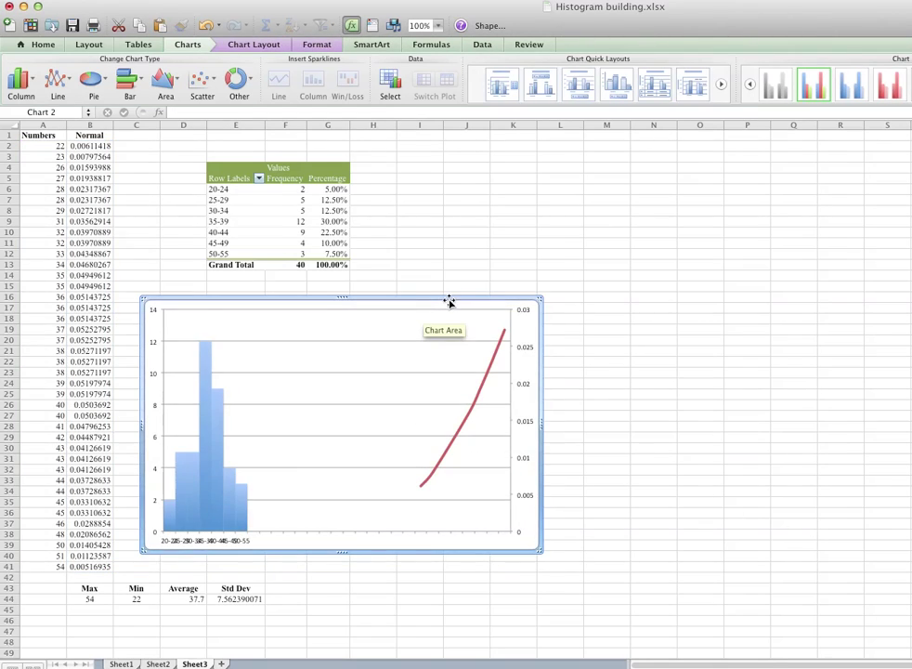
pyautogui.click(270, 45)
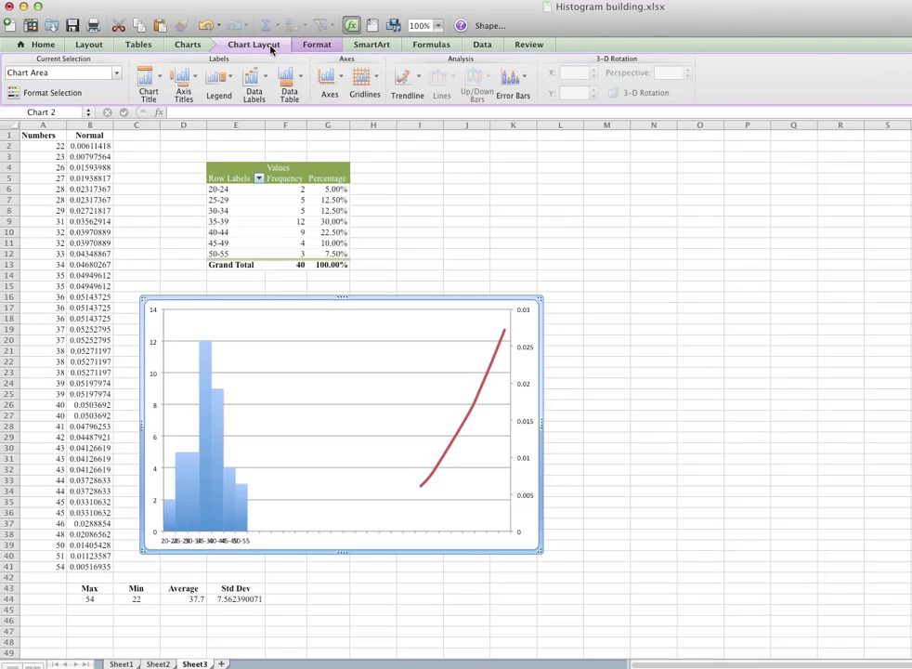
pyautogui.click(336, 85)
pyautogui.moveTo(358, 102)
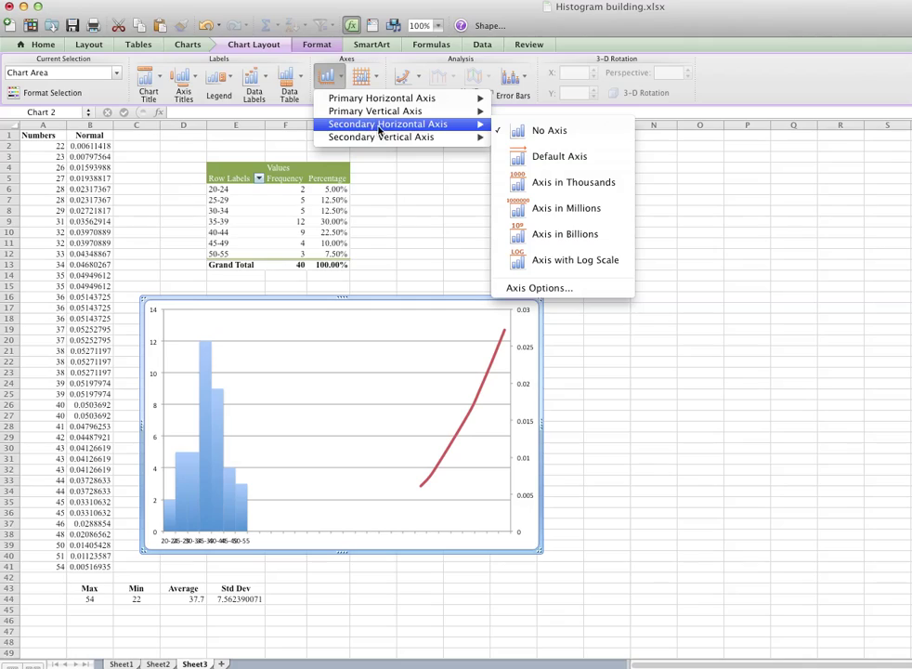
pyautogui.click(516, 157)
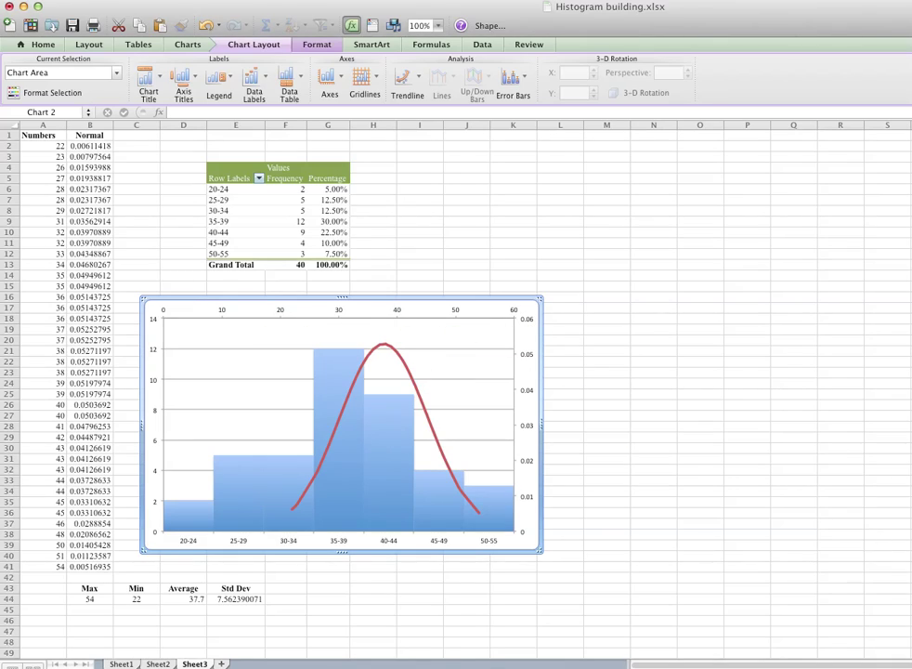
# Bring the larger example chart in below the histogram and shrink it to start at about cell D33
pyautogui.moveTo(911, 642); pyautogui.dragTo(268, 357)
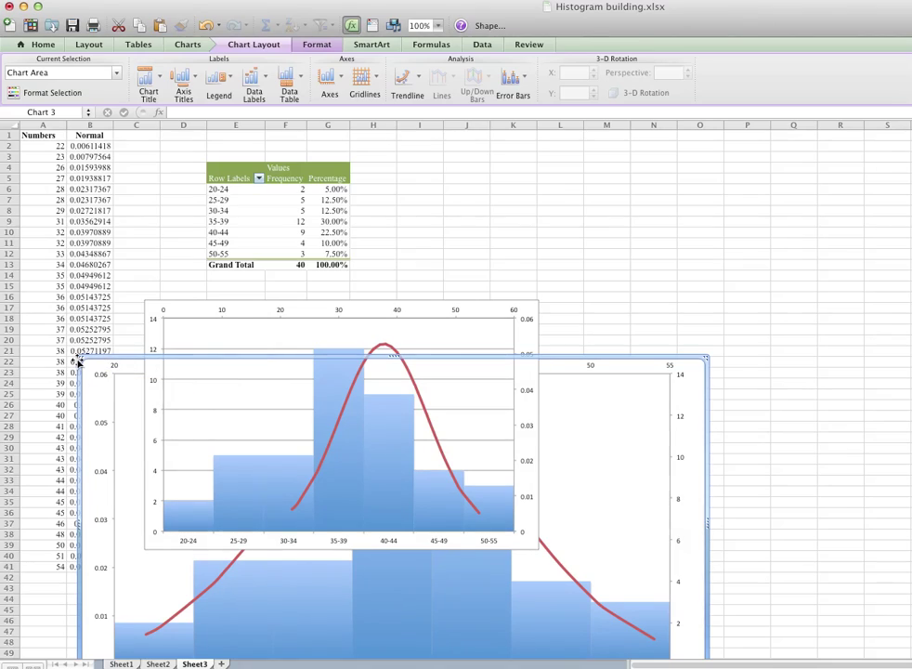
pyautogui.moveTo(81, 362); pyautogui.dragTo(184, 475)
pyautogui.moveTo(442, 455); pyautogui.dragTo(640, 73)
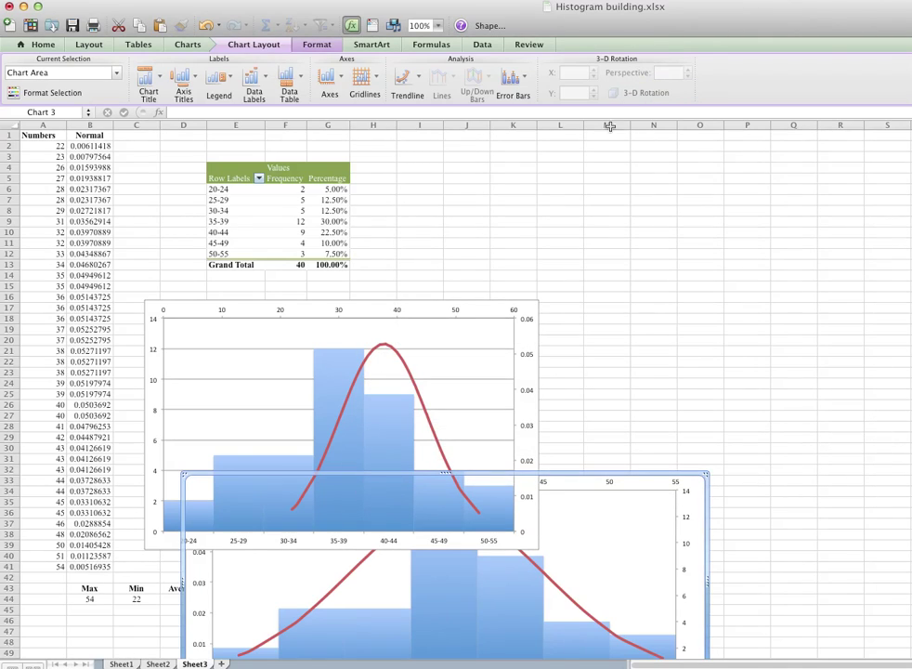
pyautogui.moveTo(625, 536); pyautogui.dragTo(801, 78)
# Move the histogram chart up to about cell E7 to compare it with the example chart below
pyautogui.click(467, 316)
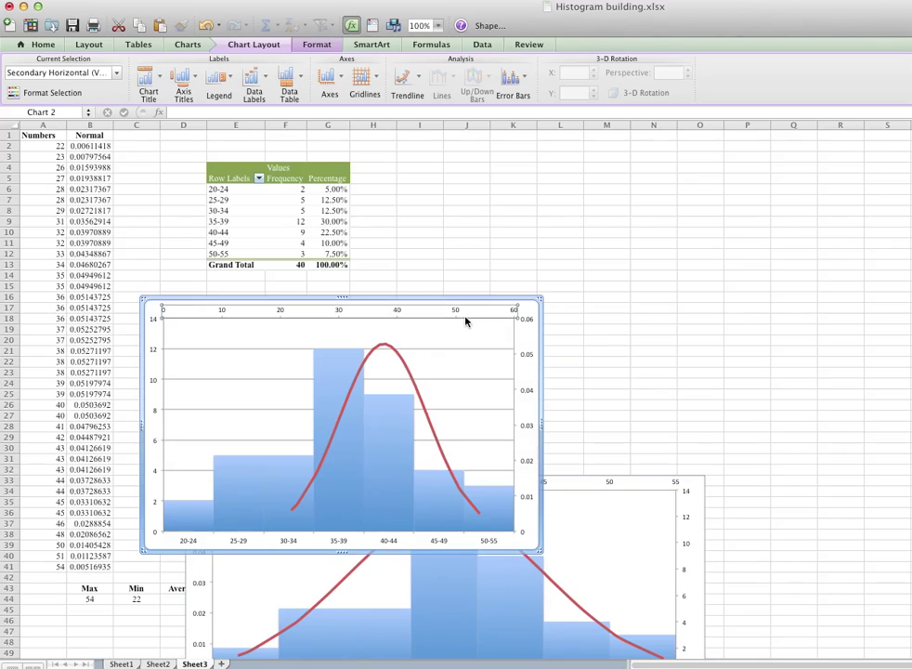
pyautogui.moveTo(465, 299); pyautogui.dragTo(550, 197)
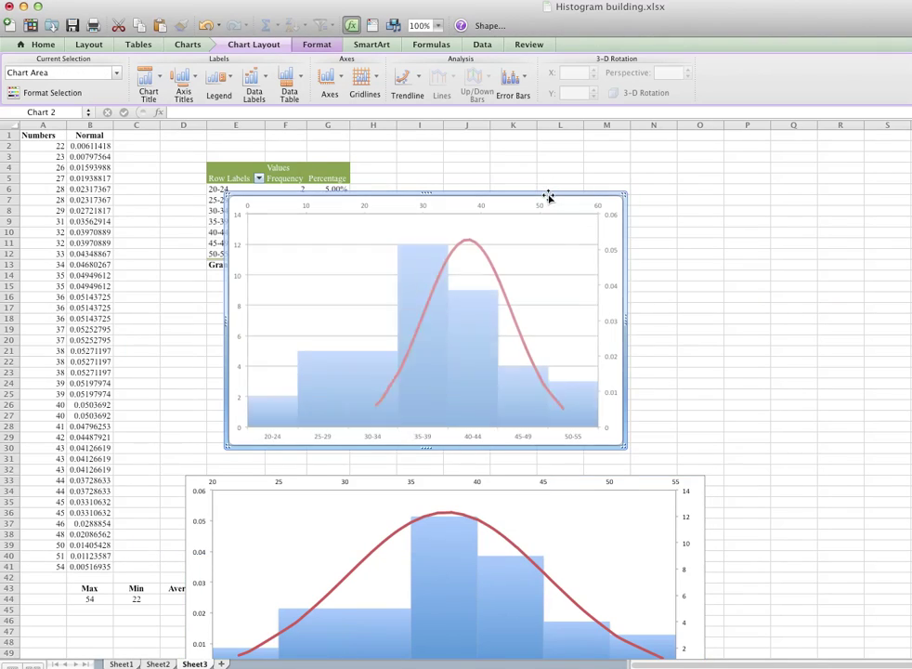
pyautogui.scroll(-5, 602, 386)
pyautogui.scroll(2, 602, 387)
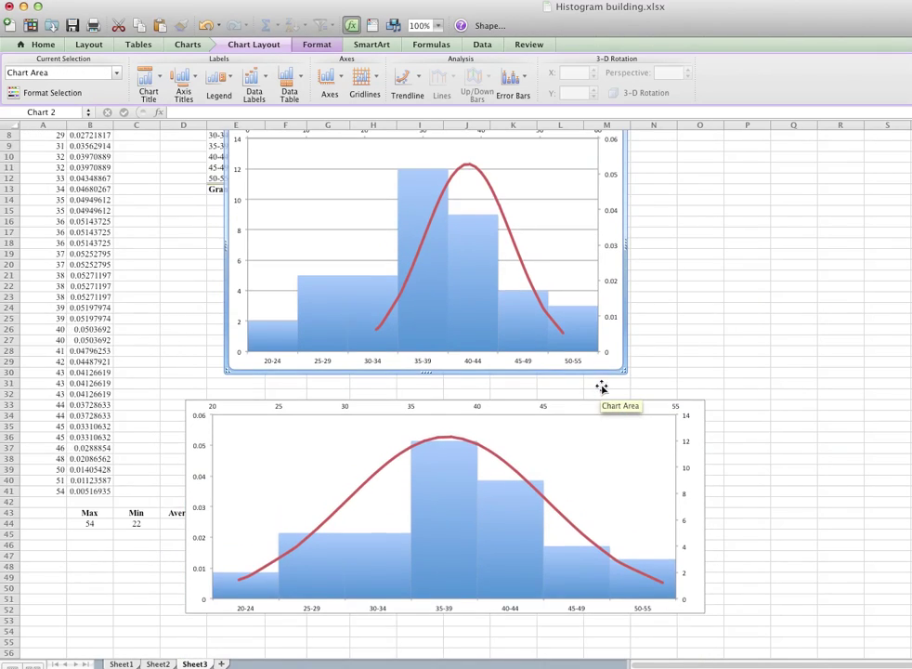
# Delete the larger example chart and move the histogram chart down to start at about cell E13
pyautogui.click(599, 430)
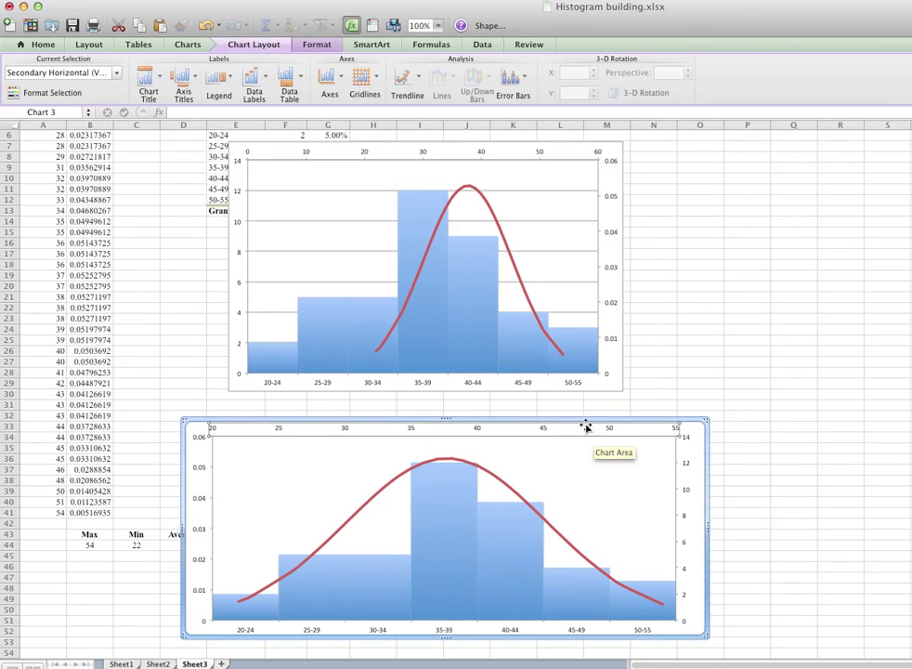
pyautogui.click(585, 424)
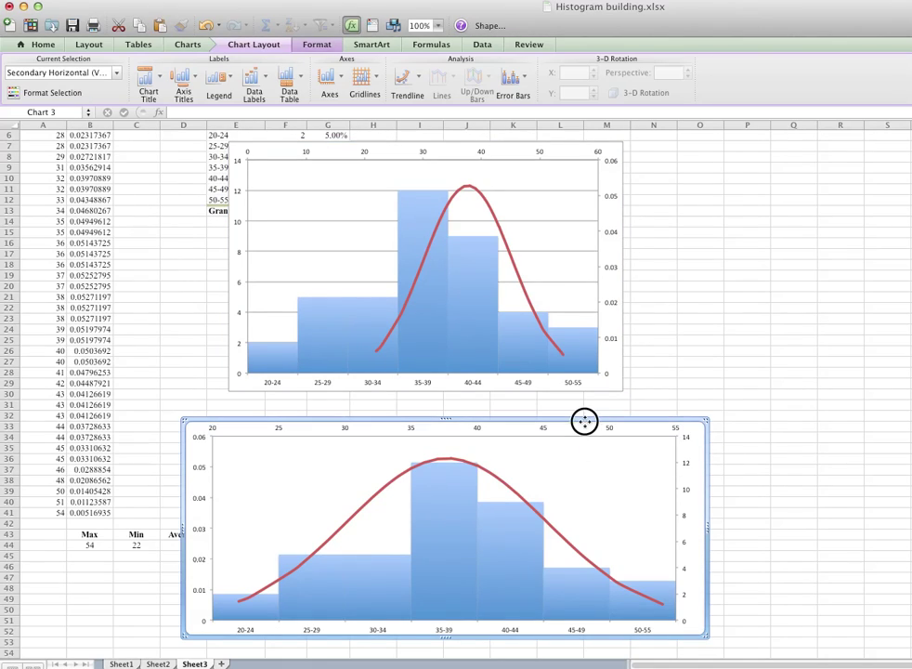
pyautogui.moveTo(586, 425); pyautogui.dragTo(911, 588)
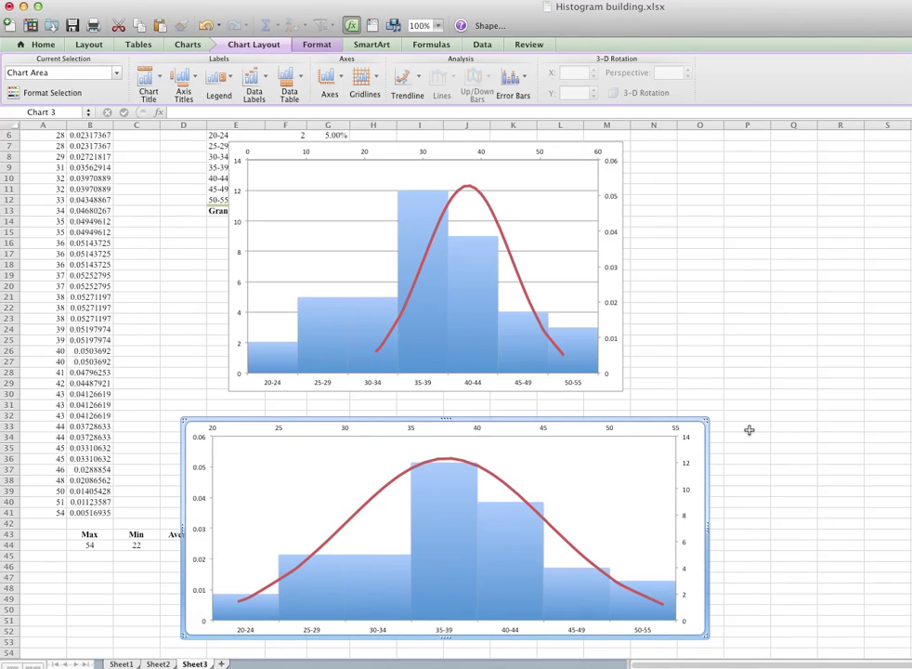
pyautogui.moveTo(697, 419); pyautogui.dragTo(911, 423)
pyautogui.click(715, 425)
pyautogui.press('Delete')
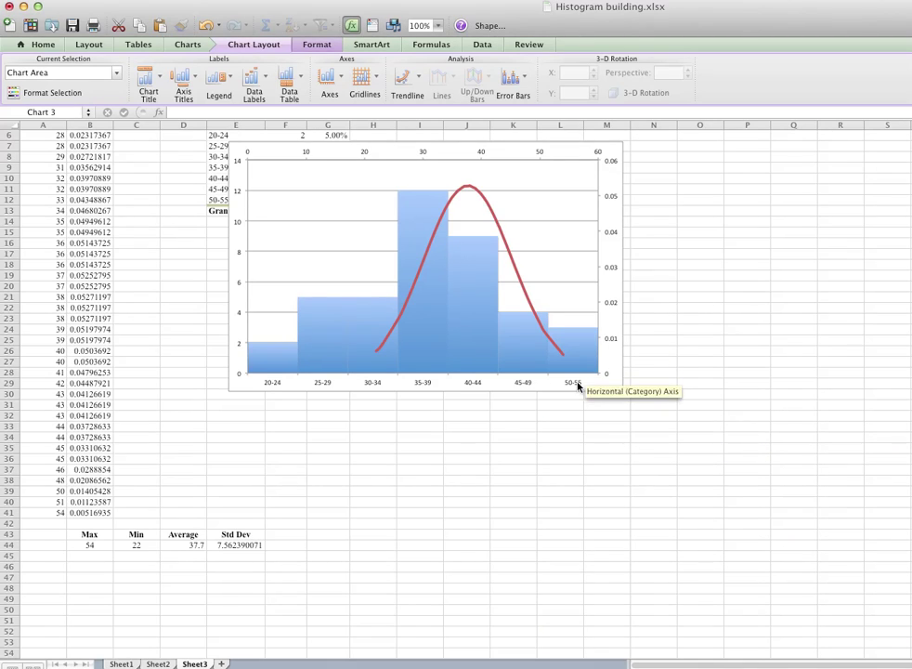
pyautogui.moveTo(574, 390); pyautogui.dragTo(587, 460)
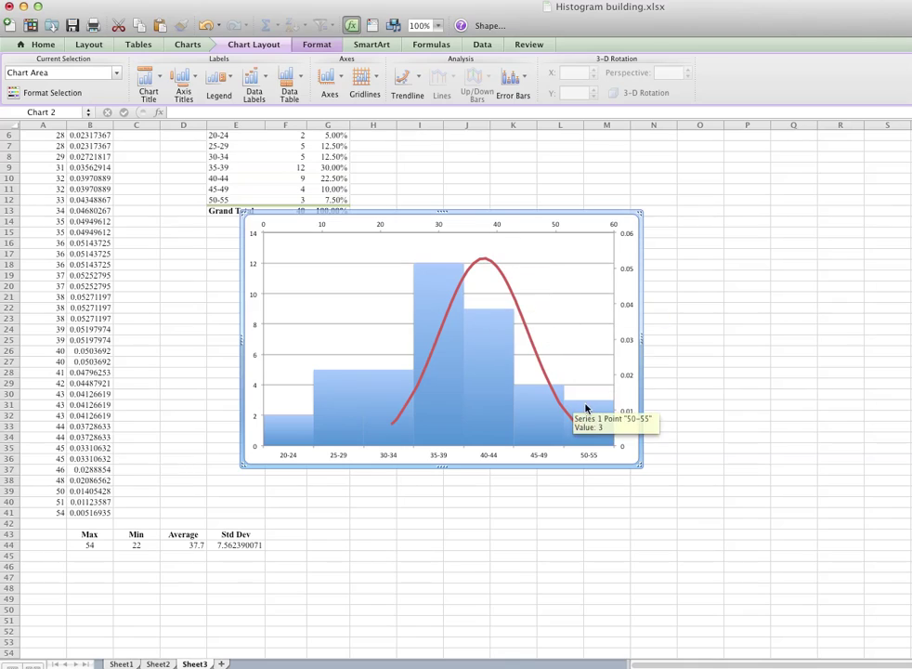
# Set the minimum of the chart's secondary horizontal axis scale to 18 so the curve lines up with the histogram bars
pyautogui.doubleClick(509, 286)
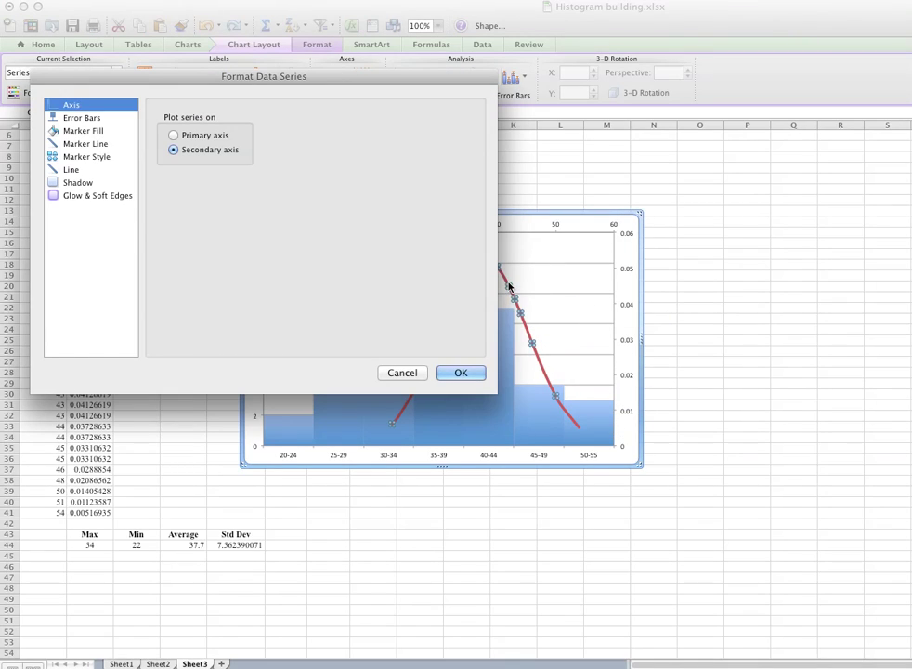
pyautogui.click(418, 371)
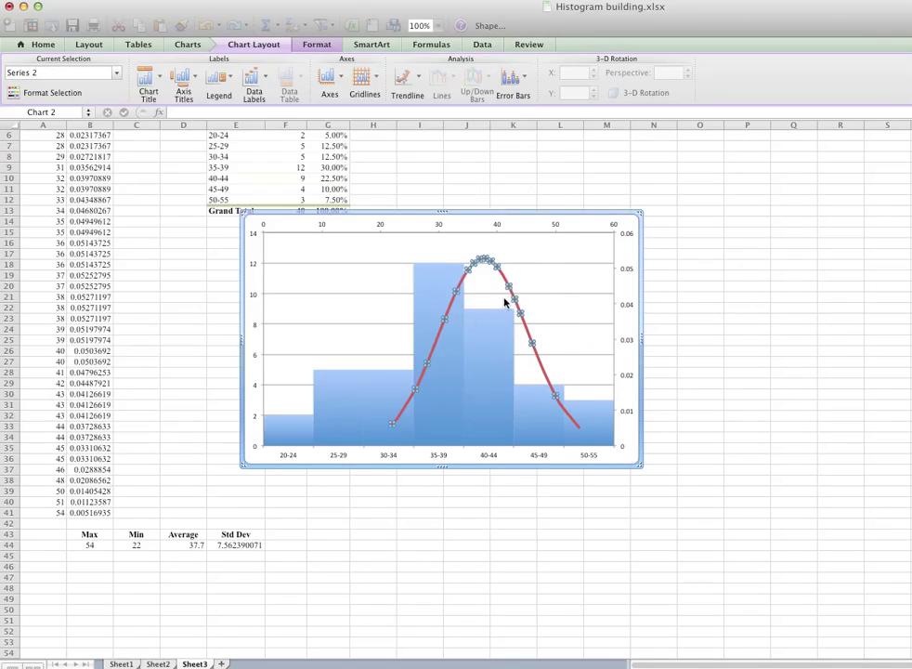
pyautogui.click(497, 227)
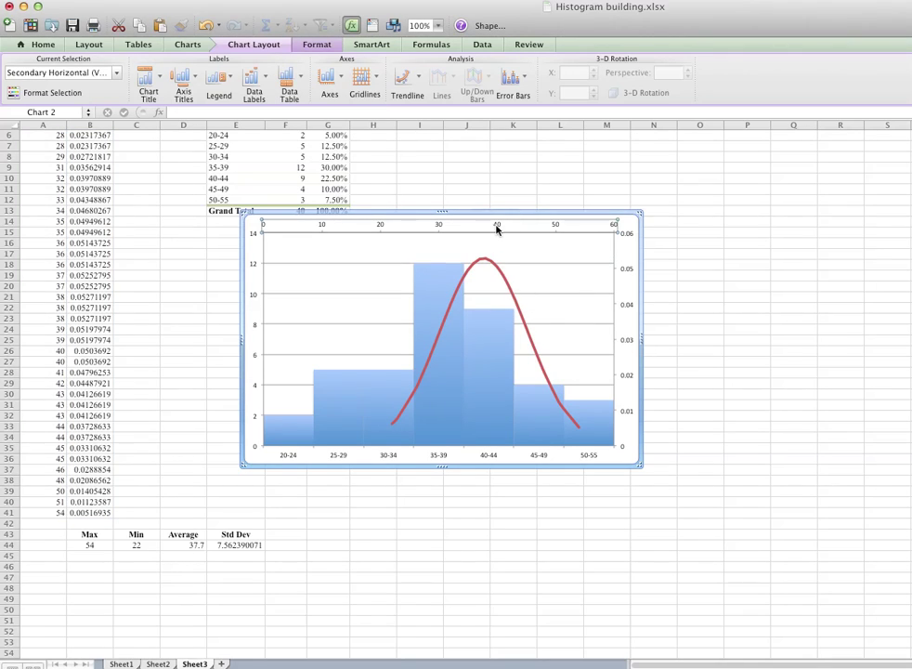
pyautogui.doubleClick(497, 227)
pyautogui.moveTo(303, 75); pyautogui.dragTo(715, 337)
pyautogui.click(647, 403)
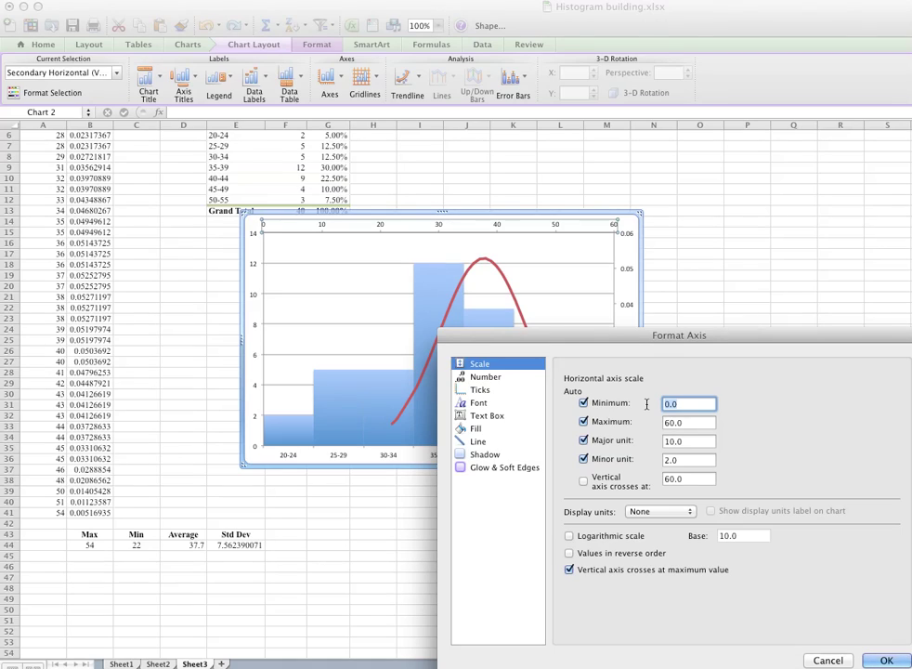
pyautogui.write('20')
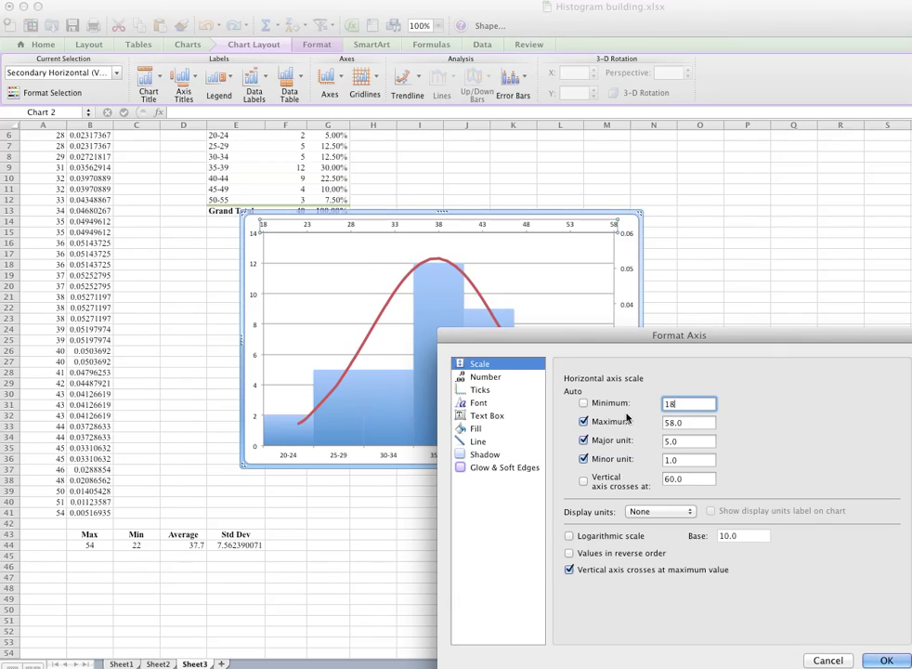
pyautogui.moveTo(688, 334); pyautogui.dragTo(741, 271)
pyautogui.click(906, 591)
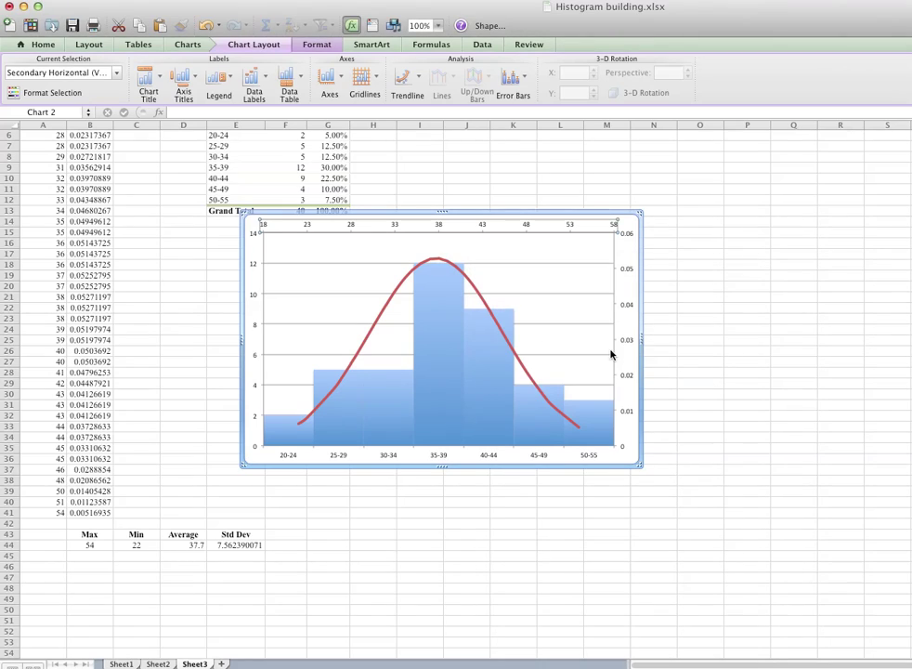
# Hide the secondary horizontal axis markings by setting its major tick marks and axis labels to None
pyautogui.doubleClick(396, 226)
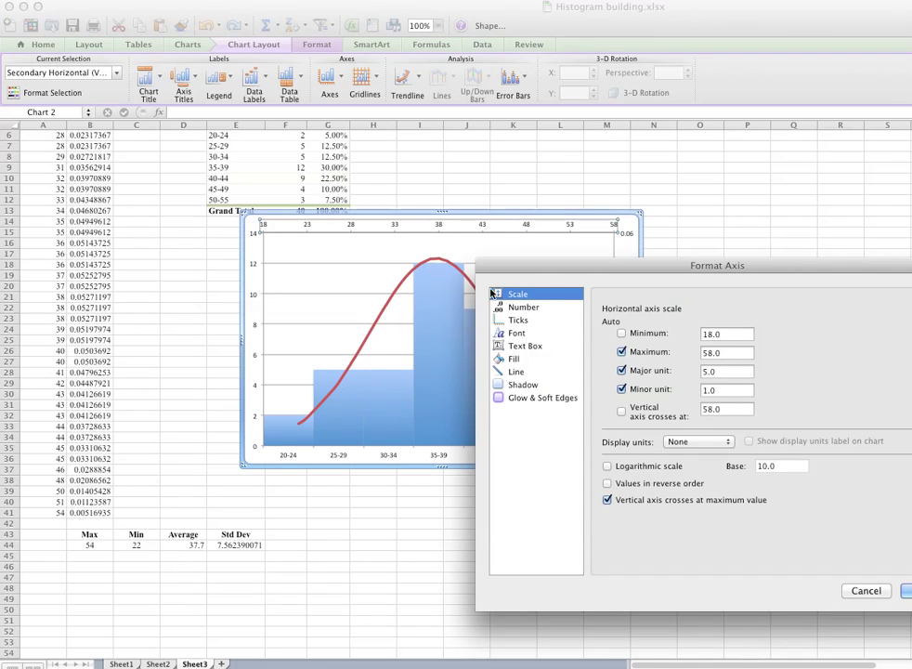
pyautogui.click(518, 309)
pyautogui.click(520, 320)
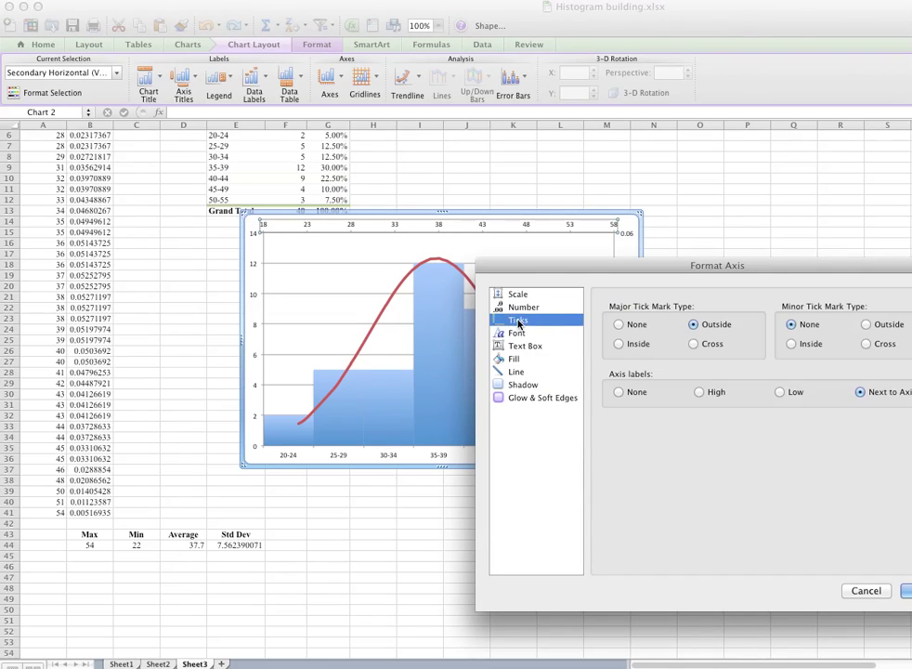
pyautogui.click(620, 326)
pyautogui.click(619, 392)
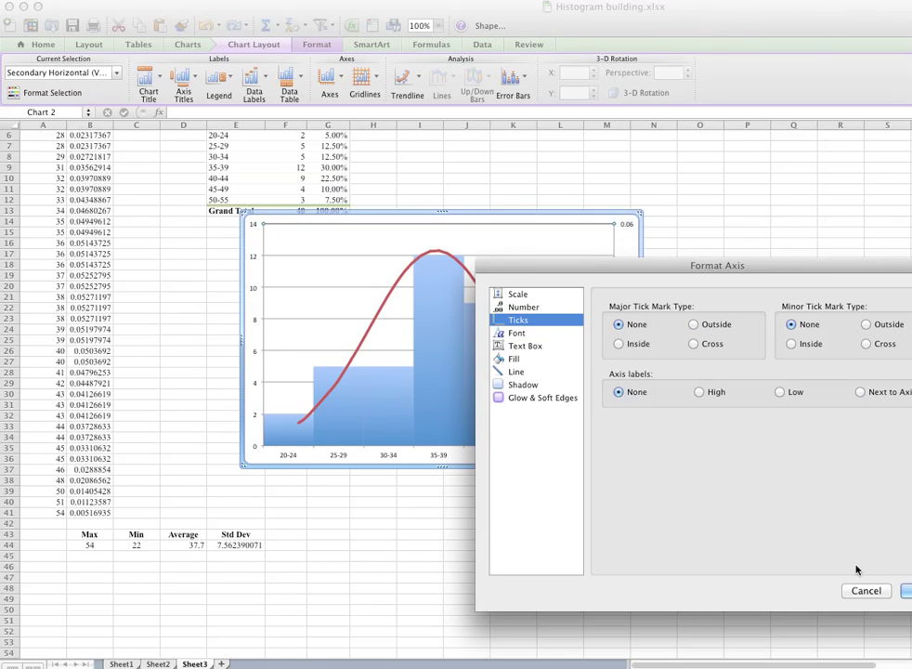
pyautogui.click(909, 591)
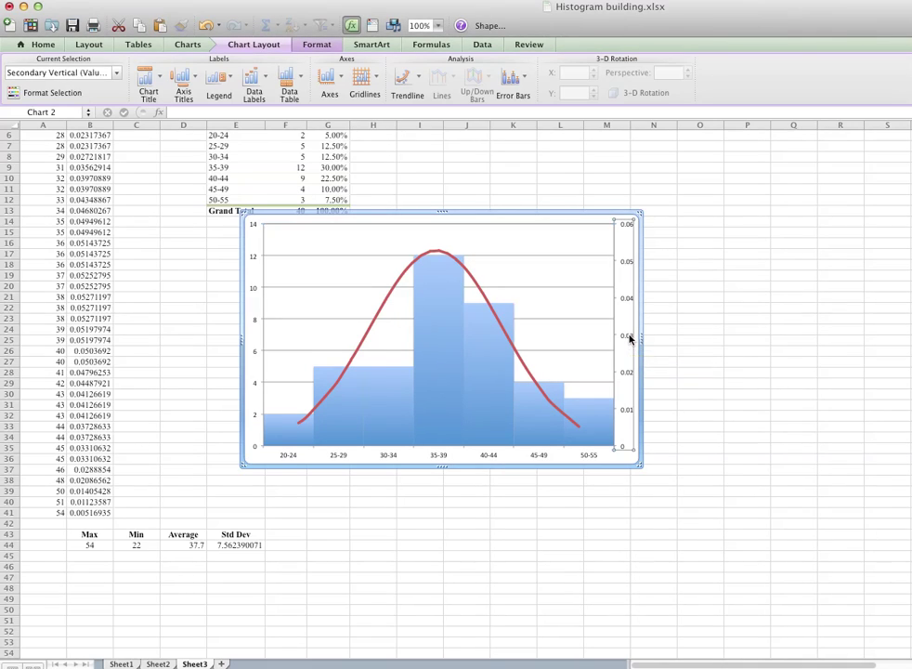
# Set the secondary vertical axis's major tick marks and labels to None, and move the chart to start at about cell F18
pyautogui.doubleClick(630, 339)
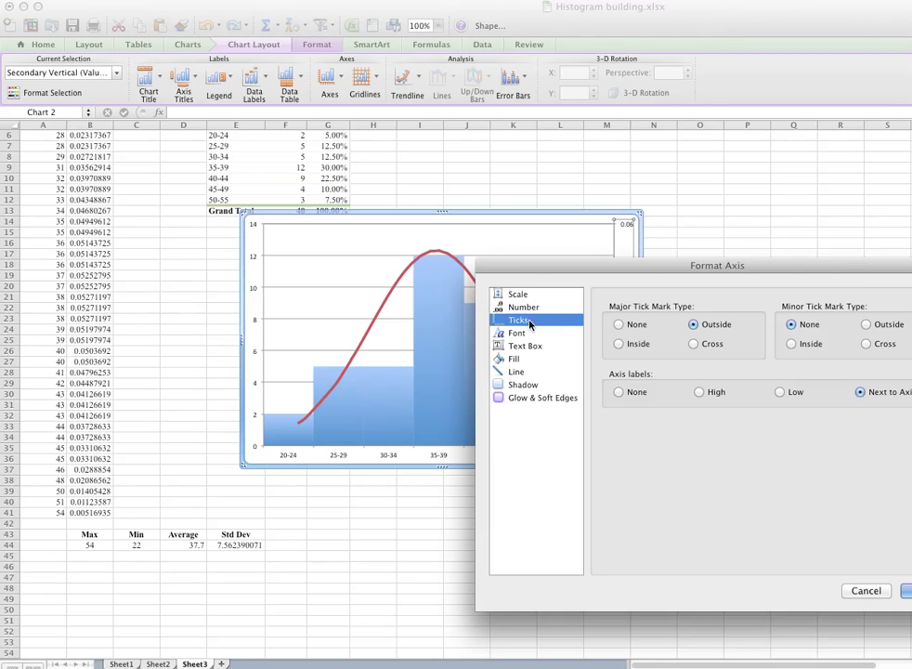
pyautogui.click(620, 325)
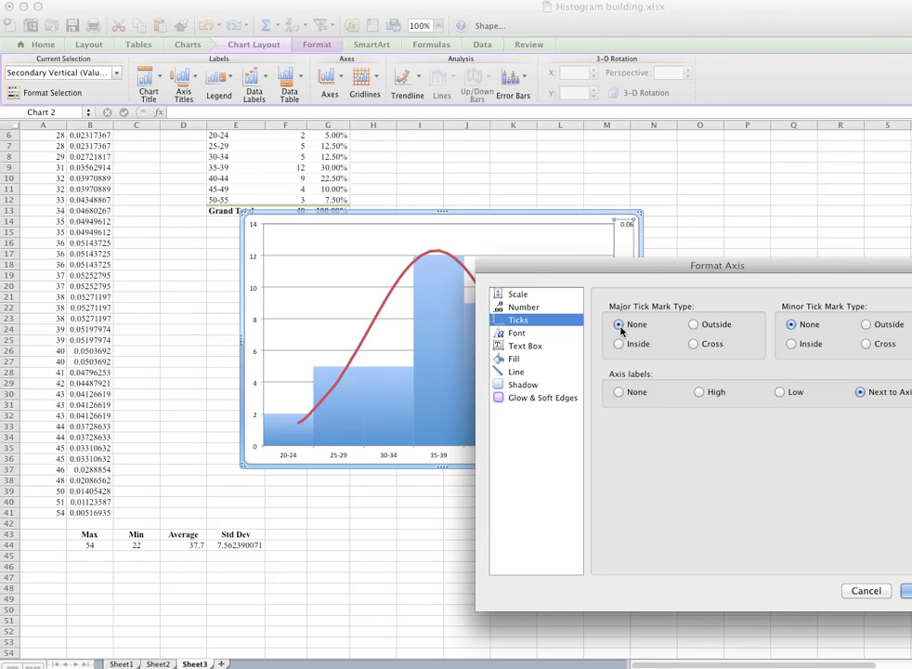
pyautogui.click(619, 395)
pyautogui.press('Return')
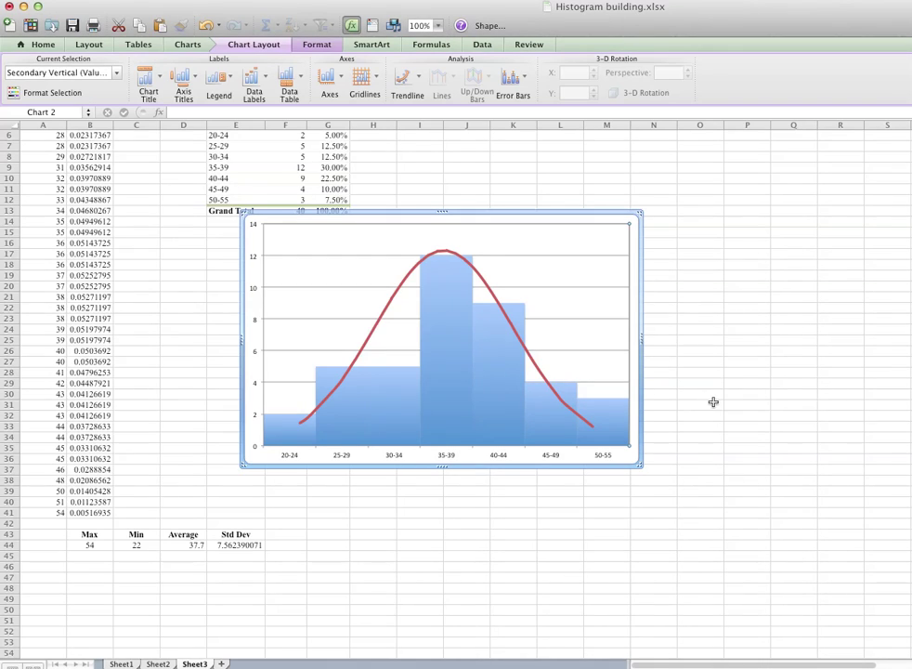
pyautogui.moveTo(552, 211); pyautogui.dragTo(610, 258)
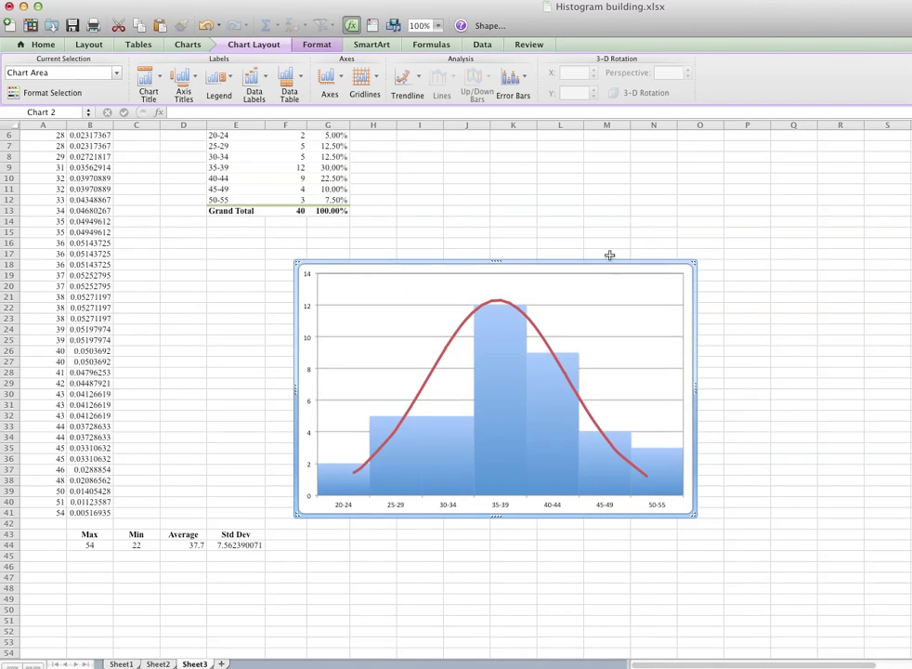